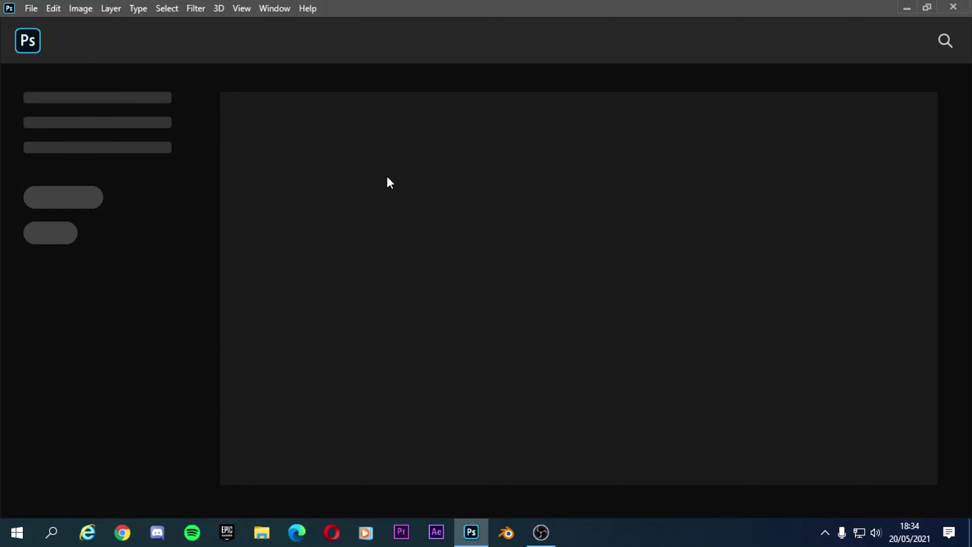
Step: Start a new document, keeping the size at 1920×1080 pixels
{"action": "left_click", "coordinate": [36, 11]}
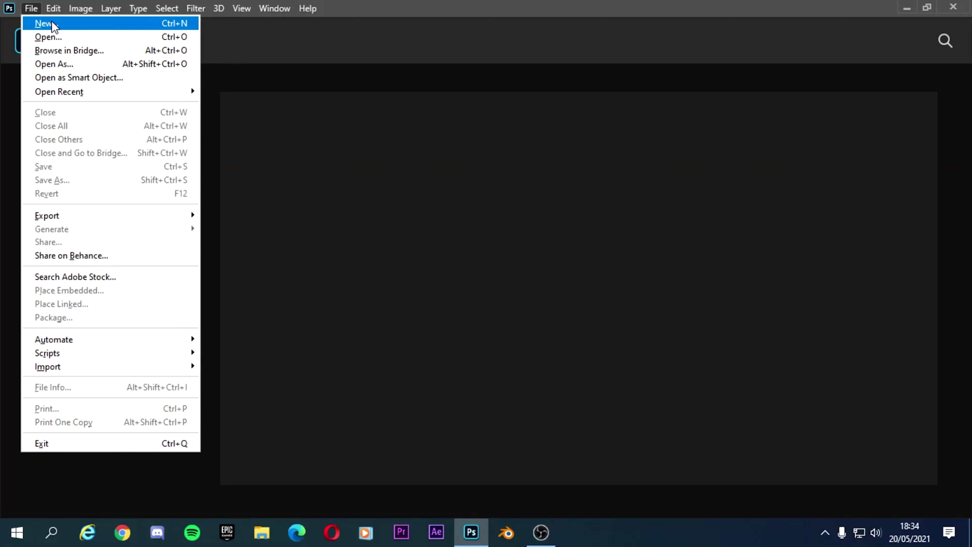
{"action": "left_click", "coordinate": [52, 28]}
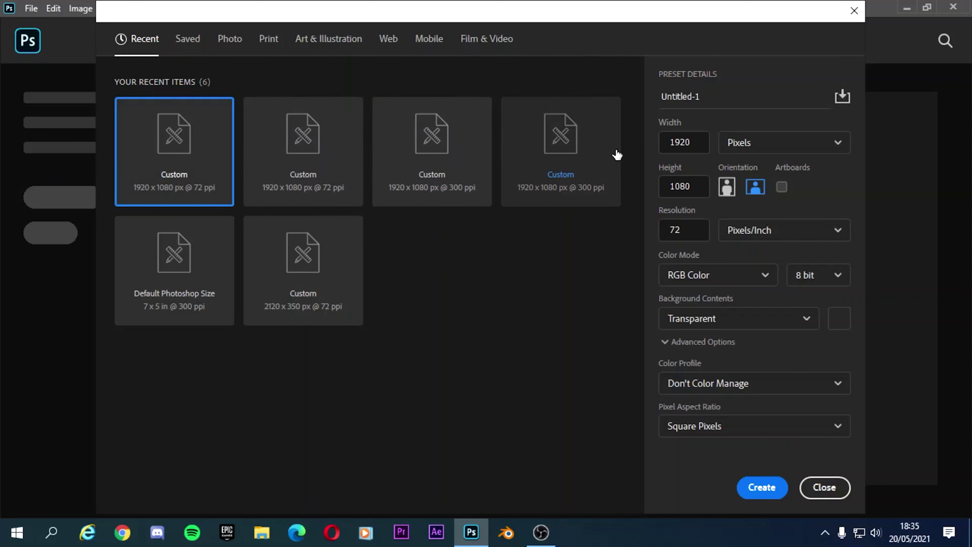
{"action": "double_click", "coordinate": [692, 139]}
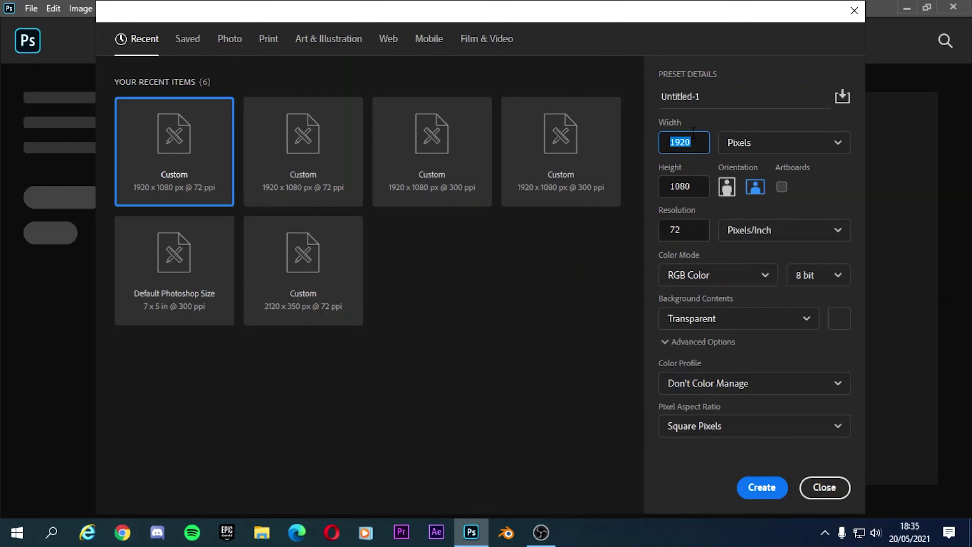
{"action": "left_click", "coordinate": [691, 144]}
{"action": "left_click", "coordinate": [745, 147]}
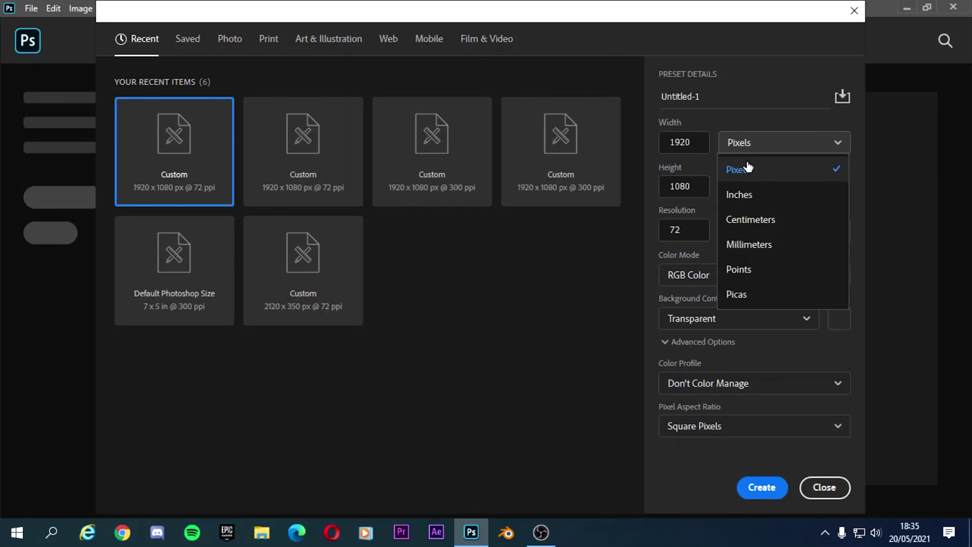
{"action": "left_click", "coordinate": [747, 169]}
Step: Name the preset TUTORIAL and set its background contents to Transparent
{"action": "left_click", "coordinate": [709, 99]}
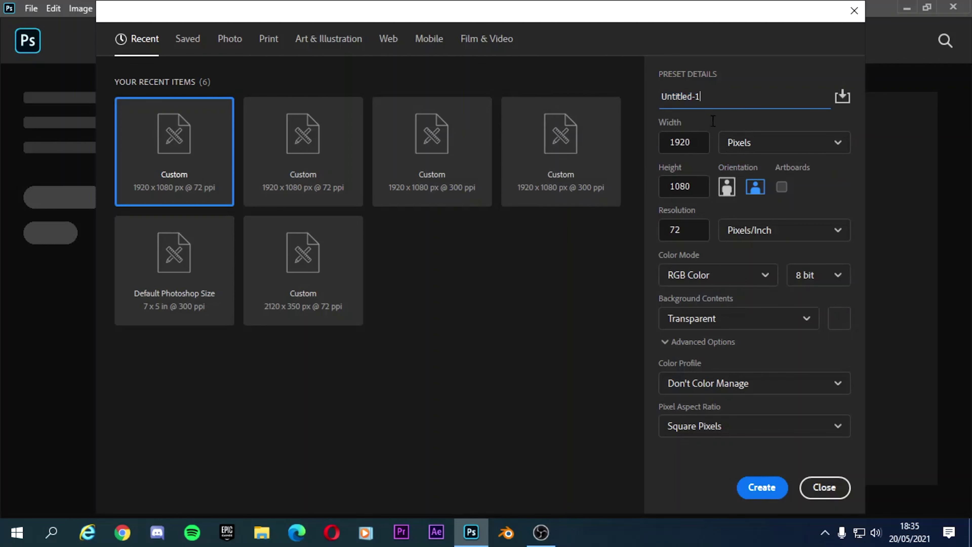
{"action": "key", "text": "ctrl+a"}
{"action": "key", "text": "BackSpace"}
{"action": "type", "text": "TUTOR"}
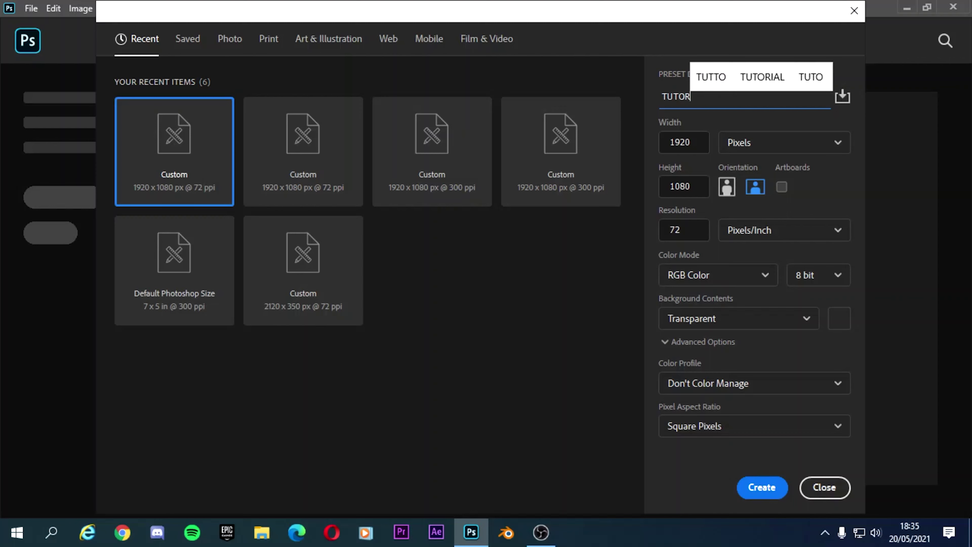
{"action": "type", "text": "IAL"}
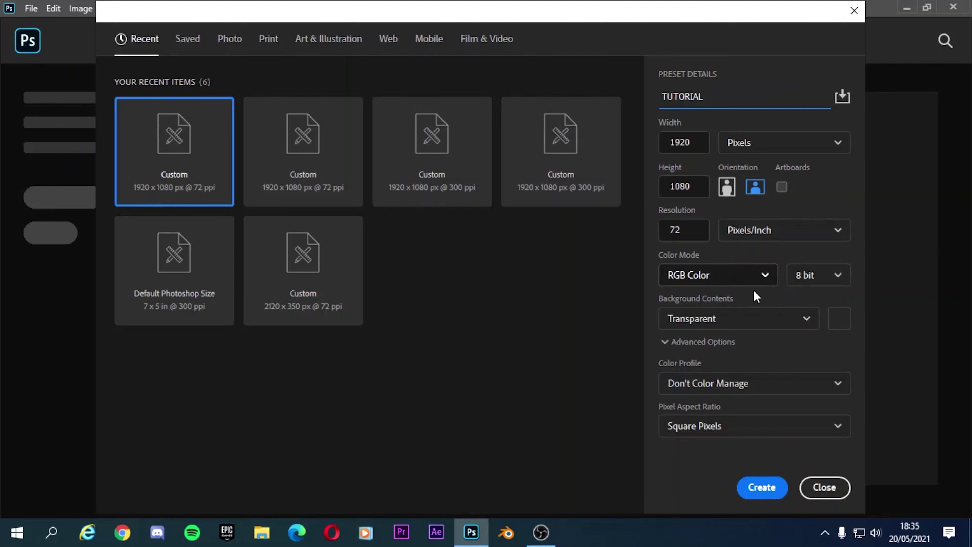
{"action": "left_click", "coordinate": [718, 322]}
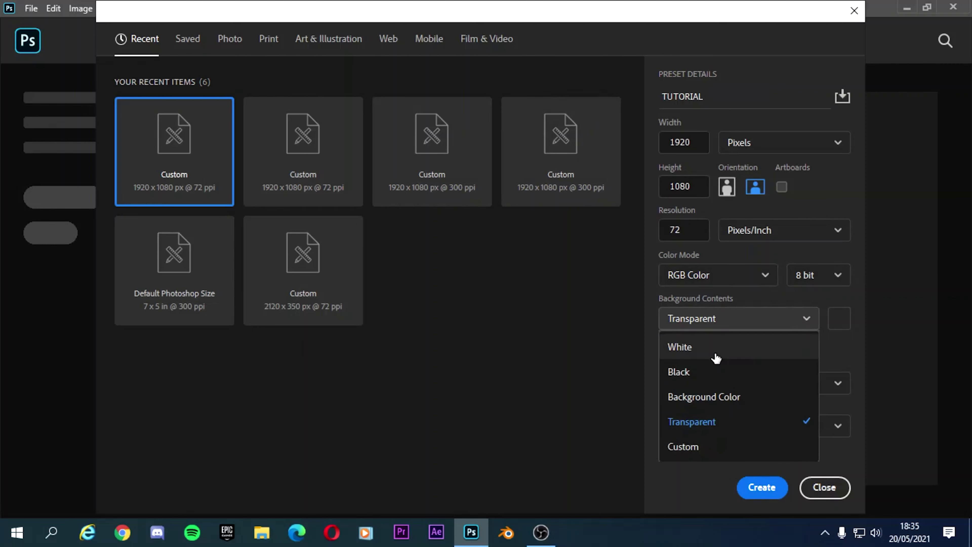
{"action": "left_click", "coordinate": [716, 359]}
{"action": "left_click", "coordinate": [717, 323]}
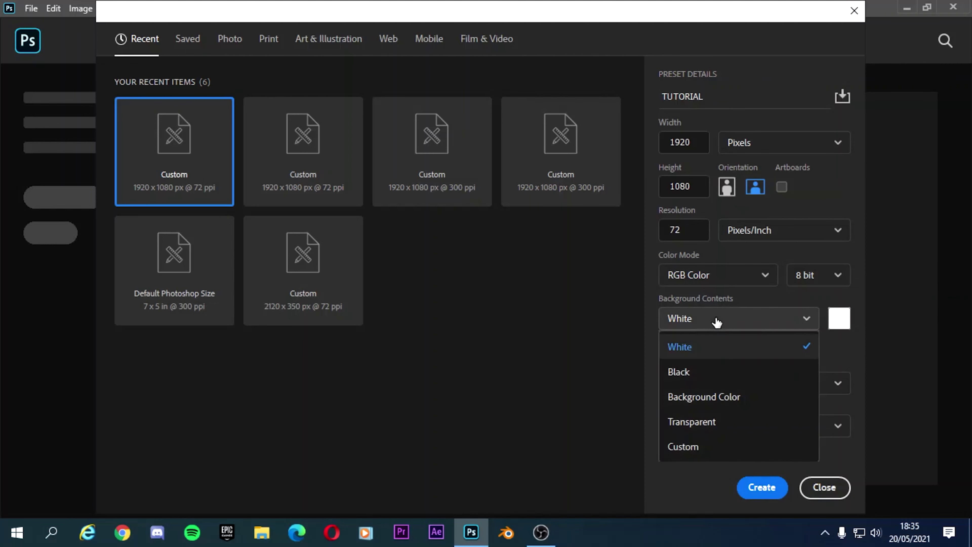
{"action": "left_click", "coordinate": [695, 421]}
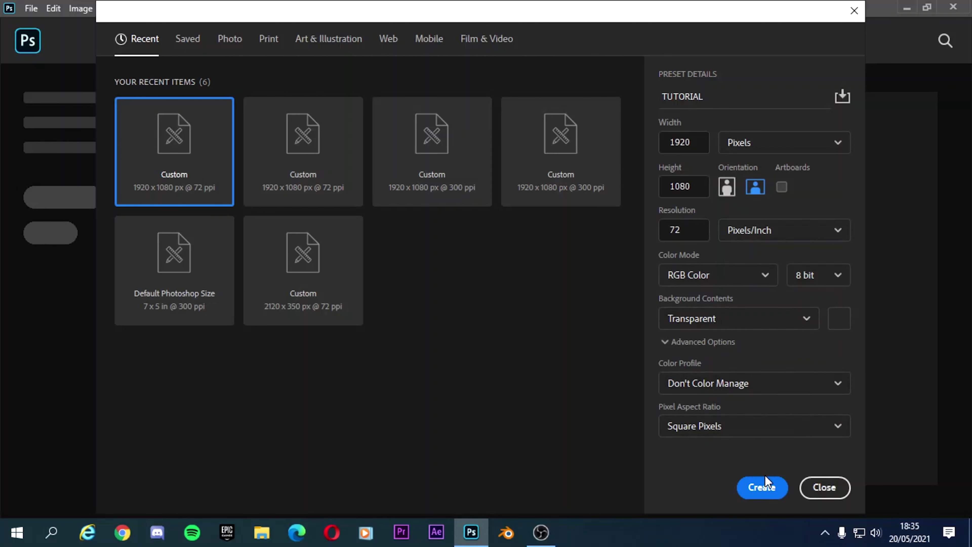
Step: Create the TUTORIAL canvas and type ESEMPIO in yellow Burbank Big Regular at 200 pt
{"action": "left_click", "coordinate": [763, 487]}
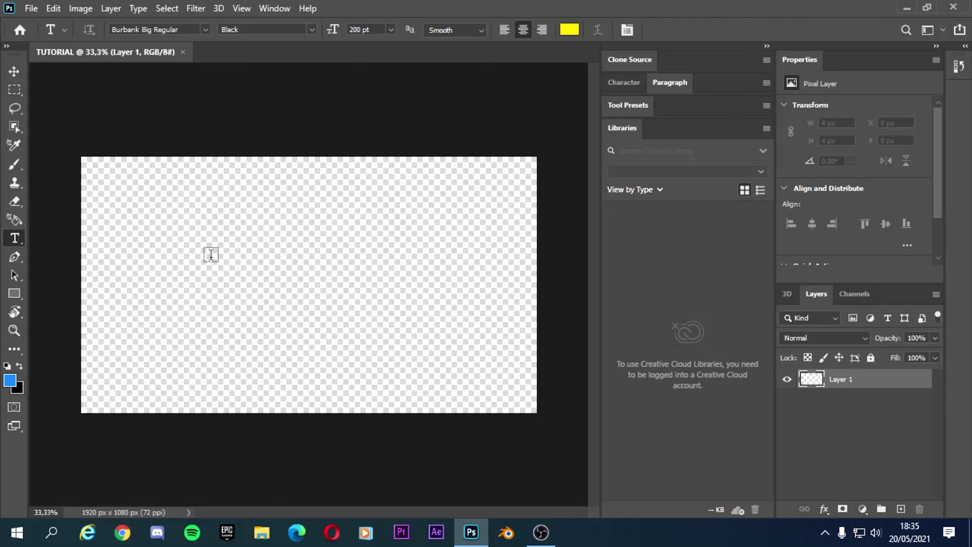
{"action": "left_click", "coordinate": [220, 272]}
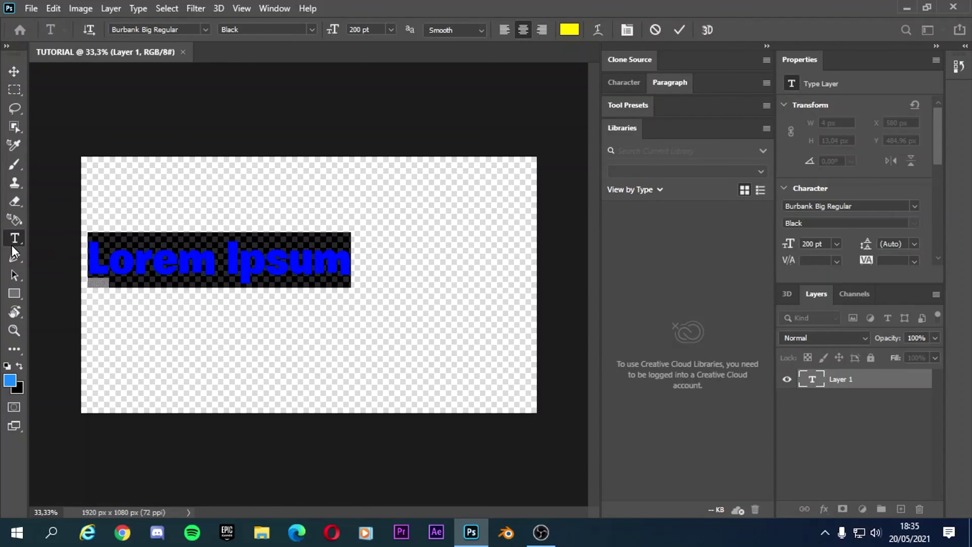
{"action": "mouse_move", "coordinate": [98, 260]}
{"action": "key", "text": "BackSpace"}
{"action": "type", "text": "h"}
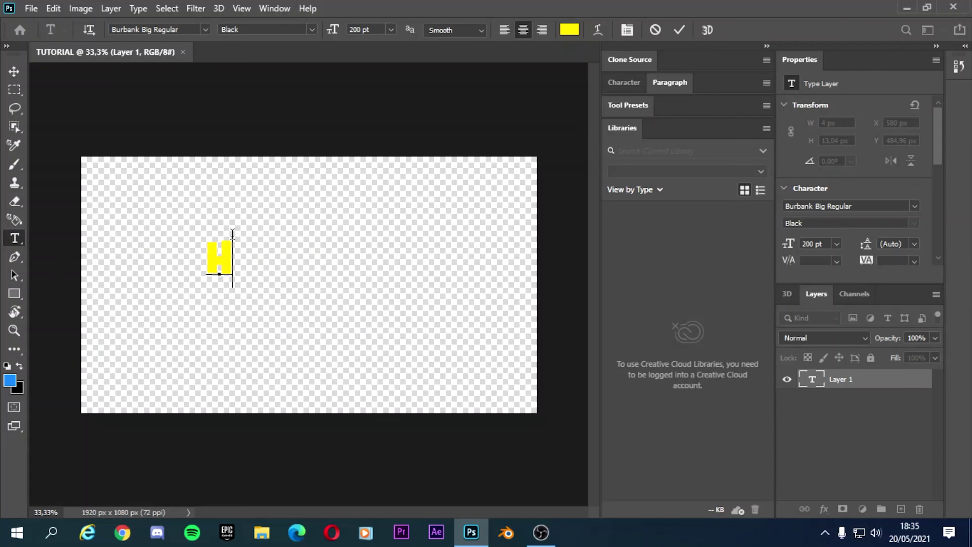
{"action": "type", "text": "hhh"}
{"action": "key", "text": "BackSpace"}
{"action": "key", "text": "BackSpace"}
{"action": "key", "text": "BackSpace"}
{"action": "key", "text": "BackSpace"}
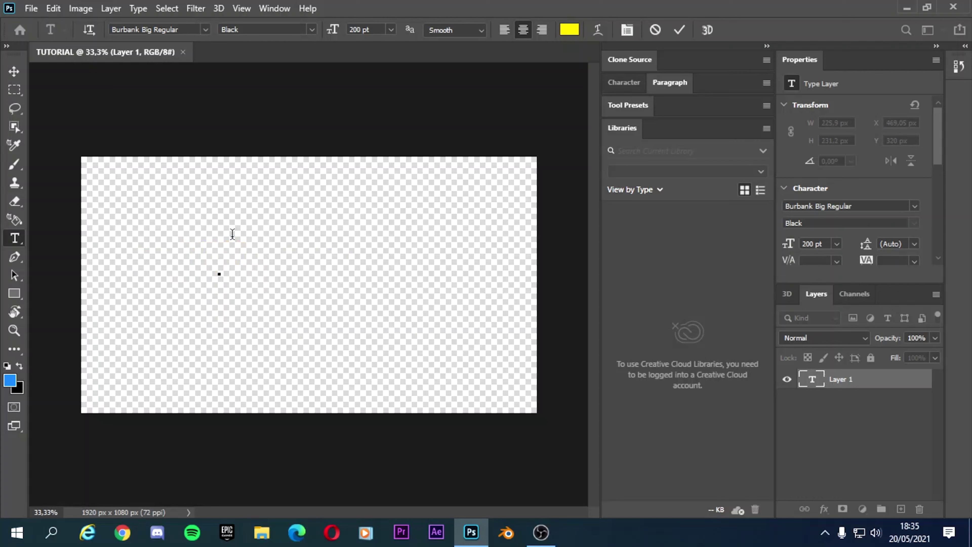
{"action": "type", "text": "ESEM"}
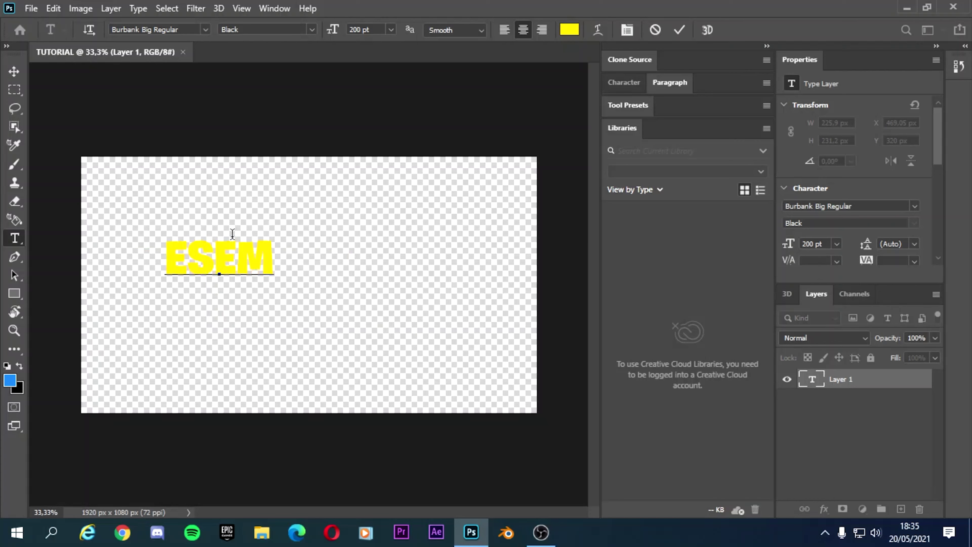
{"action": "type", "text": "PIO"}
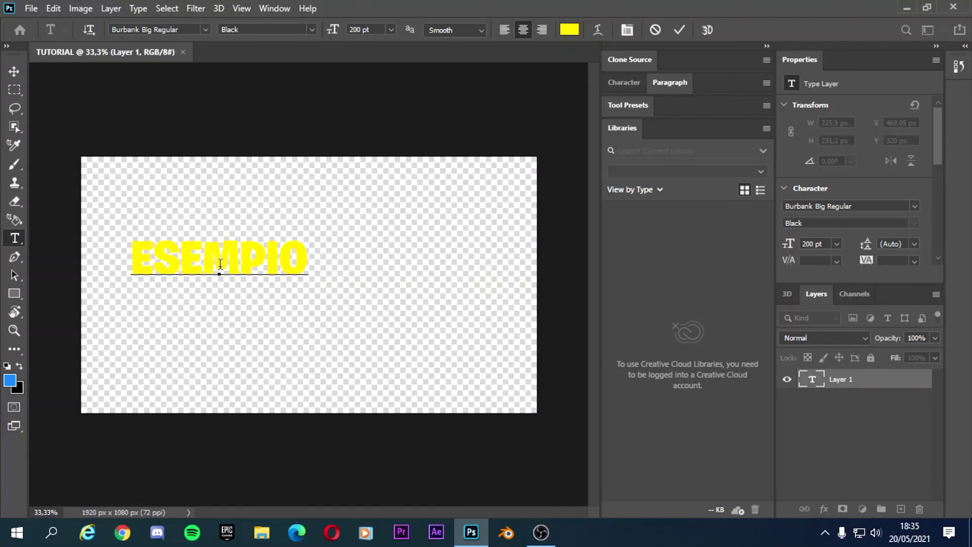
{"action": "left_click", "coordinate": [391, 30]}
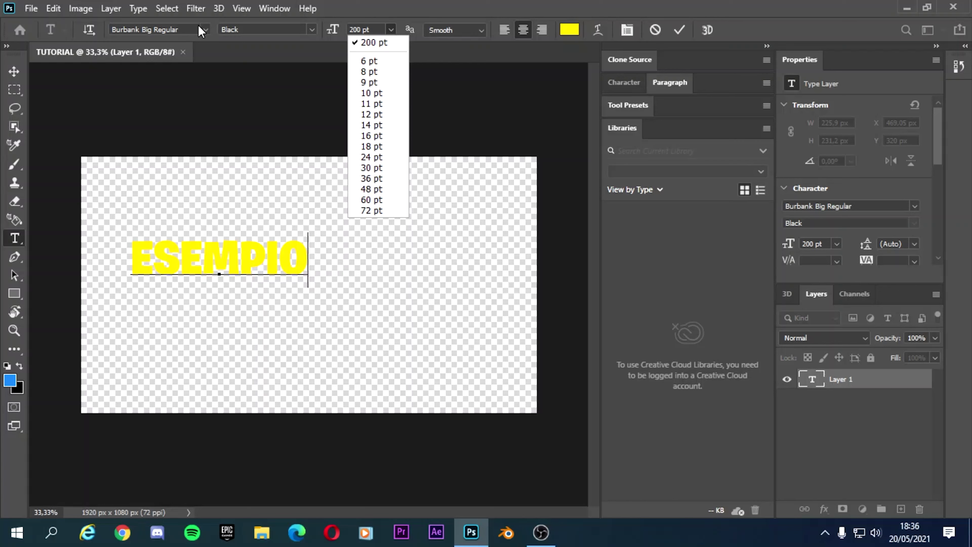
{"action": "left_click", "coordinate": [128, 245]}
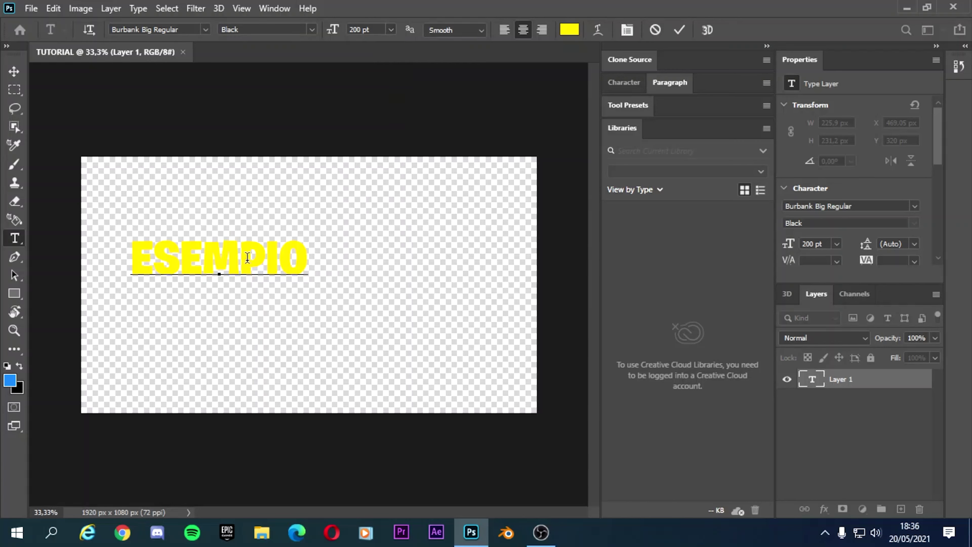
Step: Drag the ESEMPIO text toward the canvas centre and open its Blending Options
{"action": "left_click", "coordinate": [8, 74]}
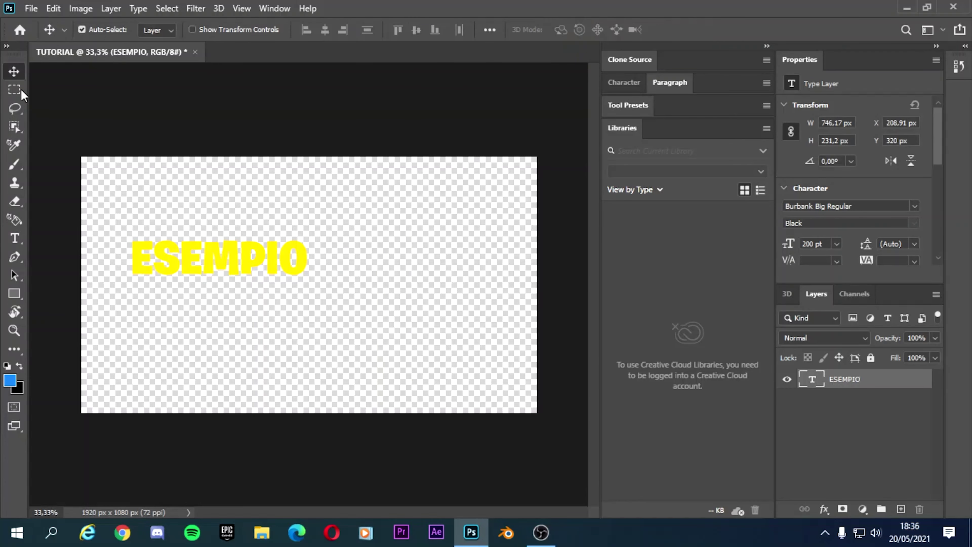
{"action": "mouse_move", "coordinate": [227, 264]}
{"action": "left_mouse_down"}
{"action": "mouse_move", "coordinate": [332, 272]}
{"action": "mouse_move", "coordinate": [302, 270]}
{"action": "left_mouse_up"}
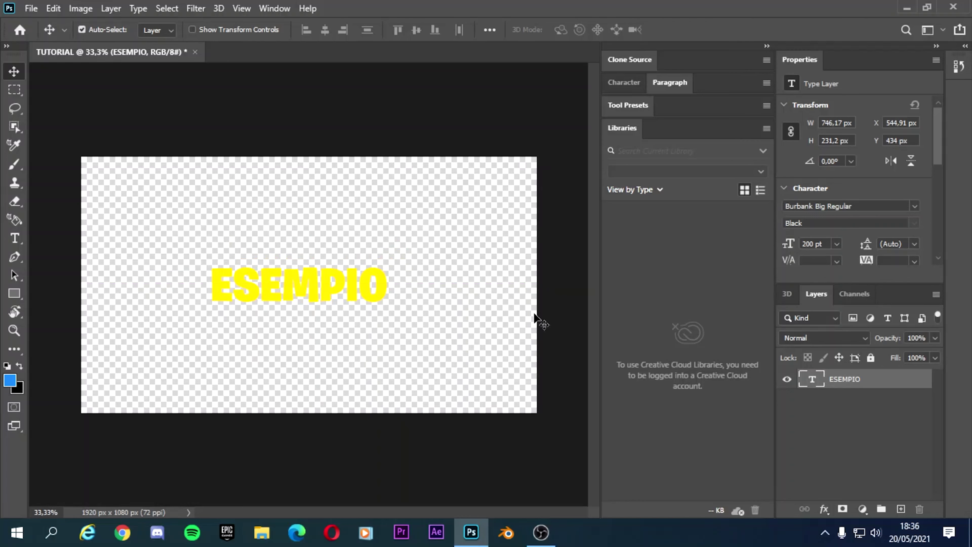
{"action": "right_click", "coordinate": [833, 381]}
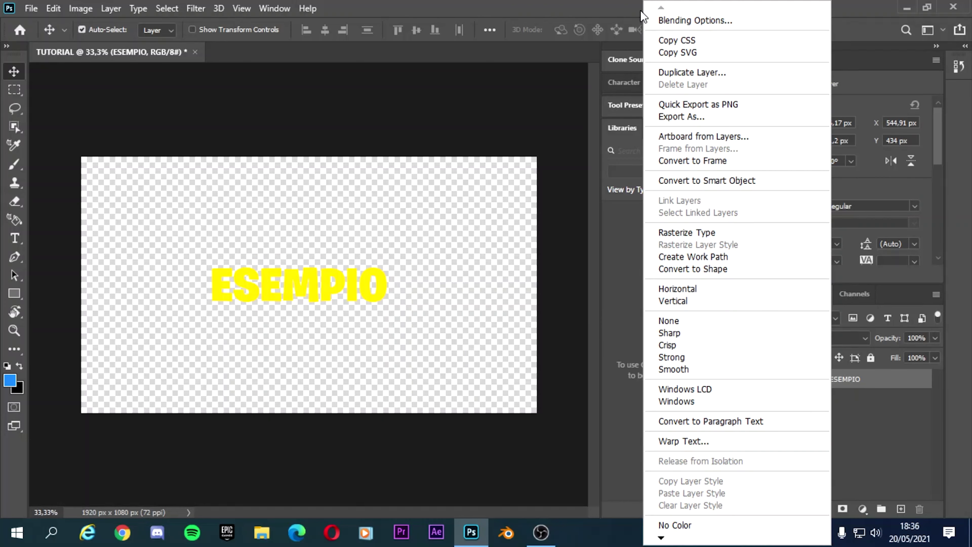
{"action": "left_click", "coordinate": [657, 21]}
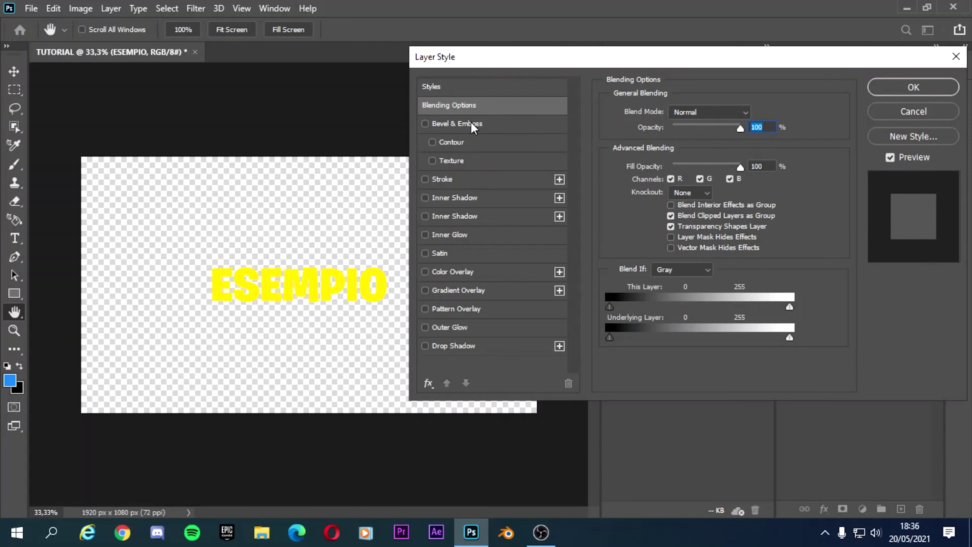
Step: Give ESEMPIO a 9 px black Outside stroke with Normal blending at 100% opacity
{"action": "left_click", "coordinate": [426, 179]}
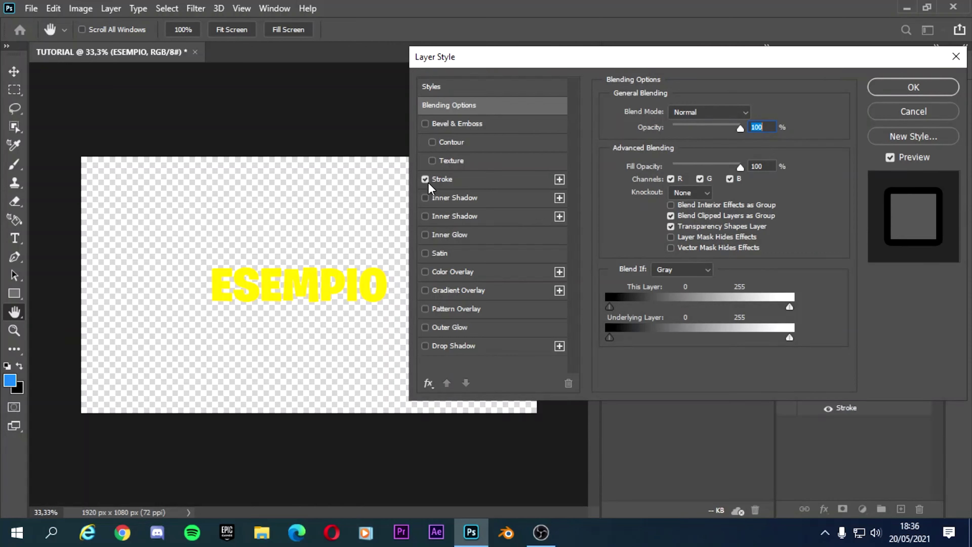
{"action": "left_click", "coordinate": [486, 187]}
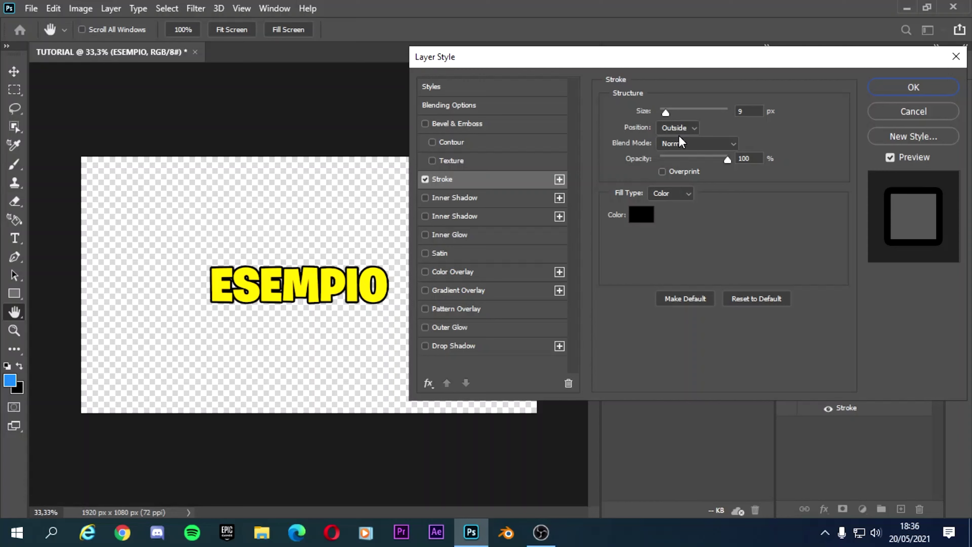
{"action": "left_click", "coordinate": [681, 128]}
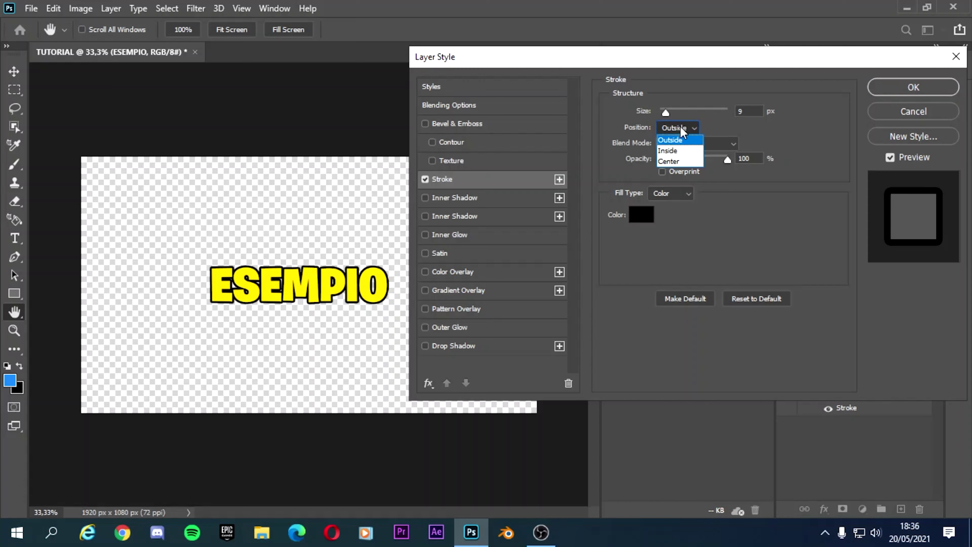
{"action": "left_click", "coordinate": [668, 151]}
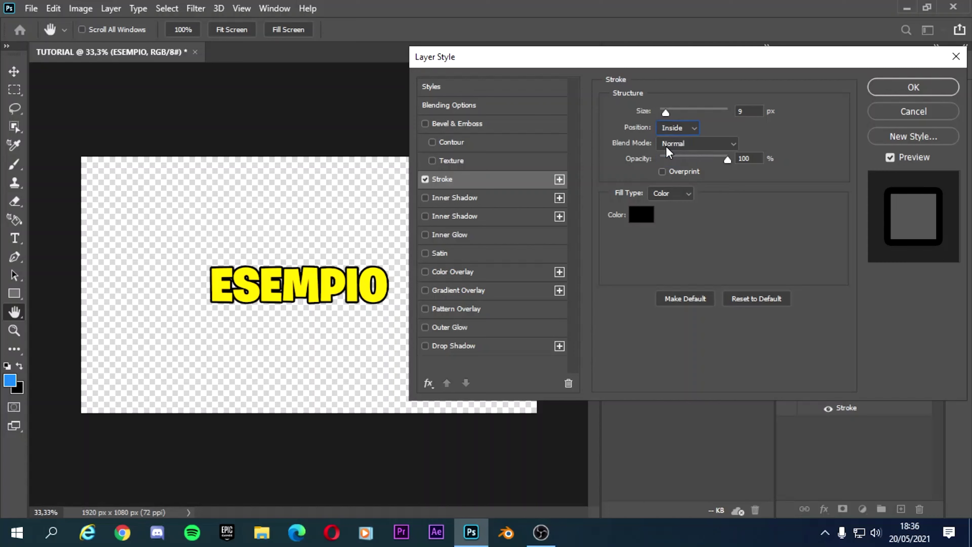
{"action": "left_click", "coordinate": [670, 128]}
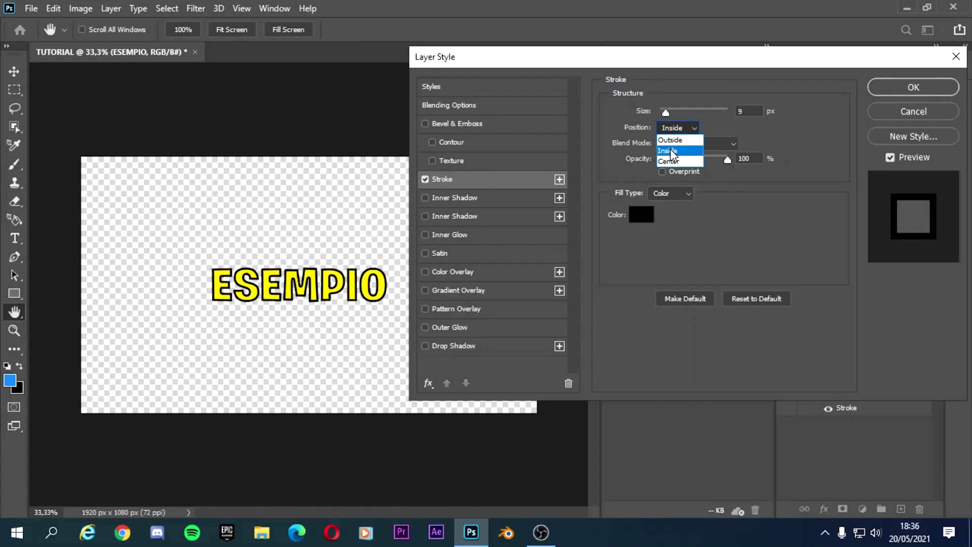
{"action": "left_click", "coordinate": [670, 141]}
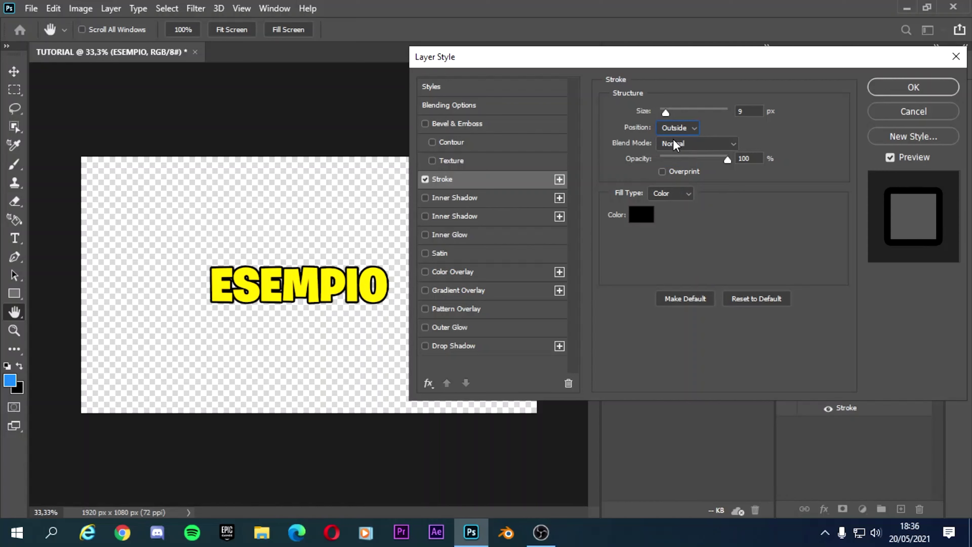
{"action": "left_click", "coordinate": [675, 145]}
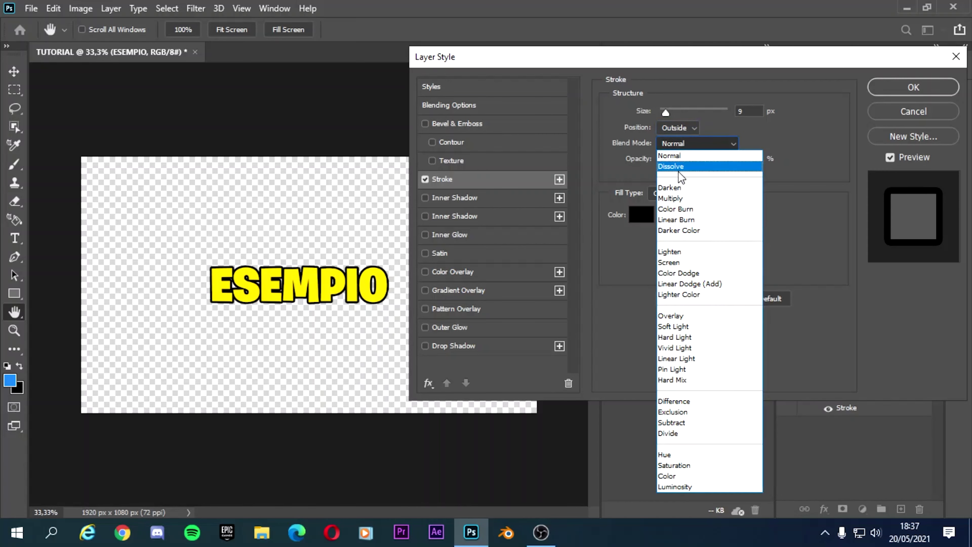
{"action": "left_click", "coordinate": [677, 155]}
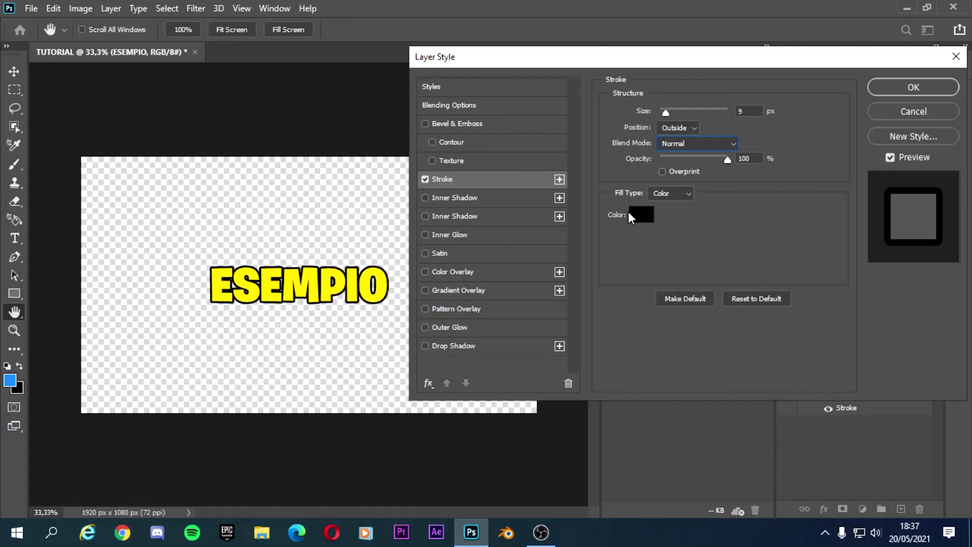
{"action": "left_click", "coordinate": [632, 216]}
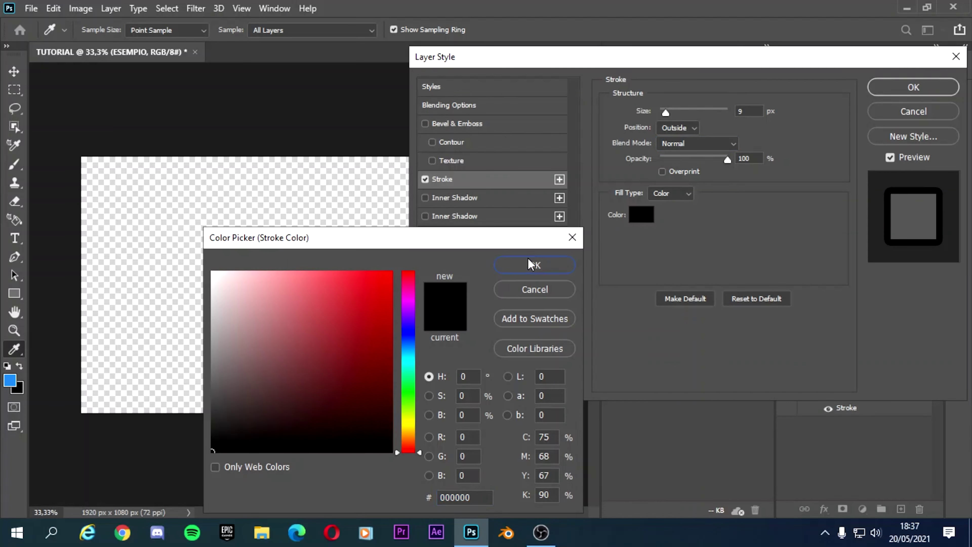
{"action": "left_click", "coordinate": [515, 265]}
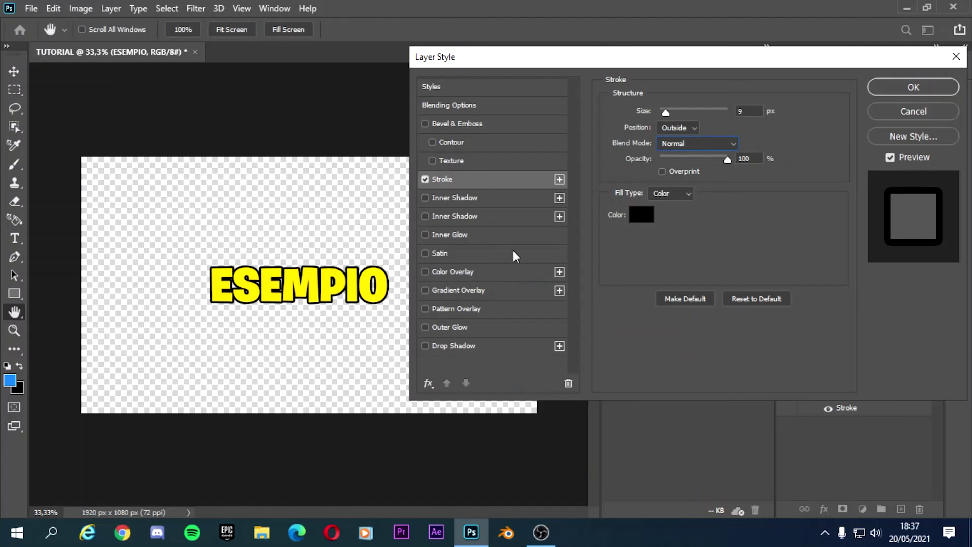
Step: Enable Inner Shadow, removing the extra duplicate and leaving the second inner shadow off
{"action": "left_click", "coordinate": [475, 198]}
{"action": "left_click", "coordinate": [475, 217]}
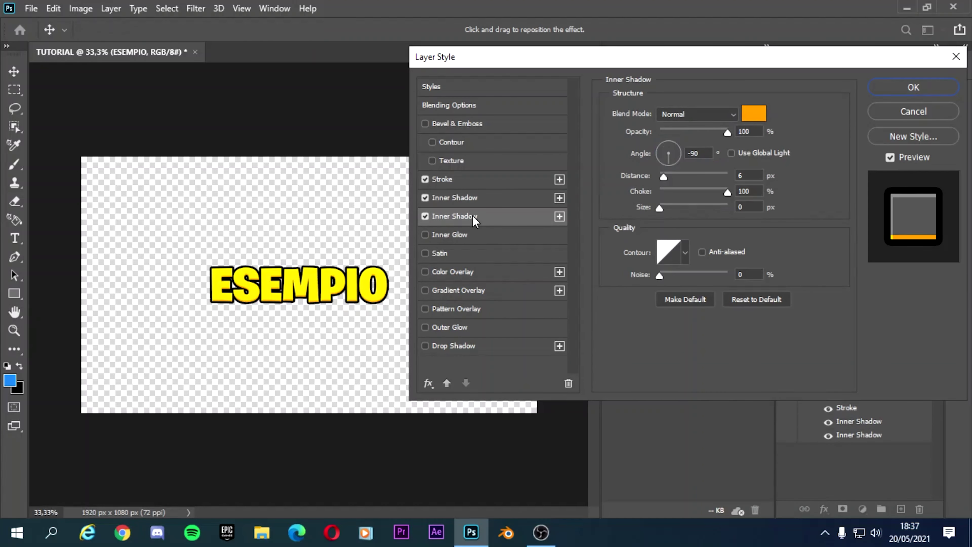
{"action": "left_click", "coordinate": [469, 199]}
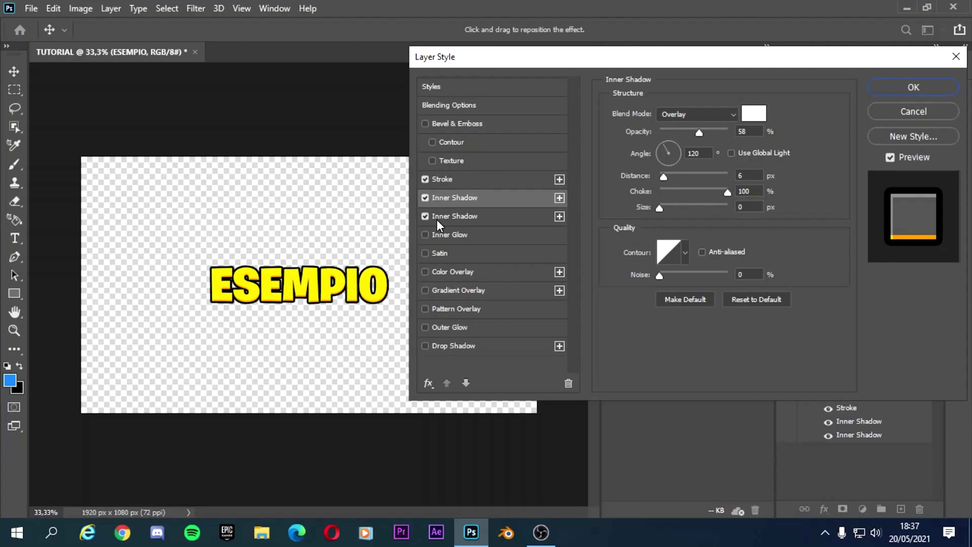
{"action": "left_click", "coordinate": [426, 216]}
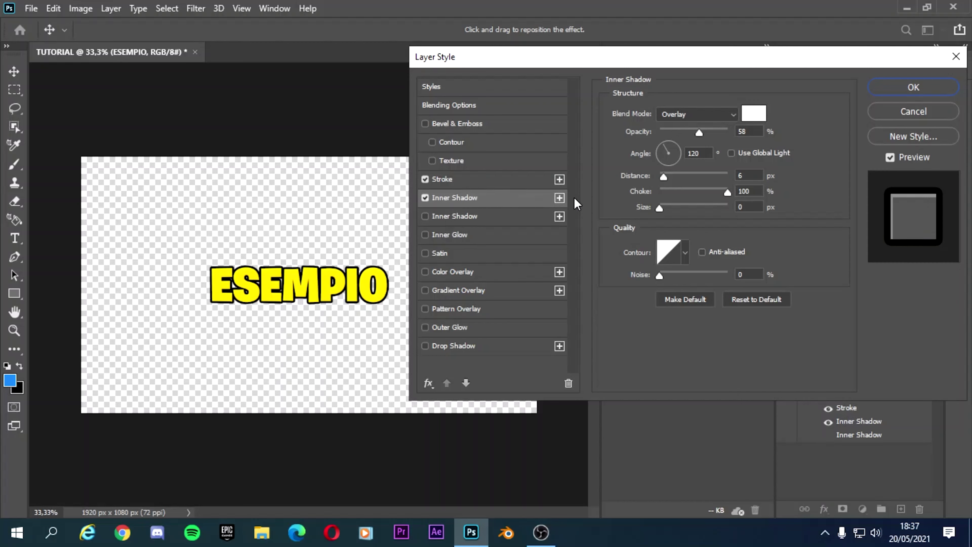
{"action": "left_click", "coordinate": [560, 197]}
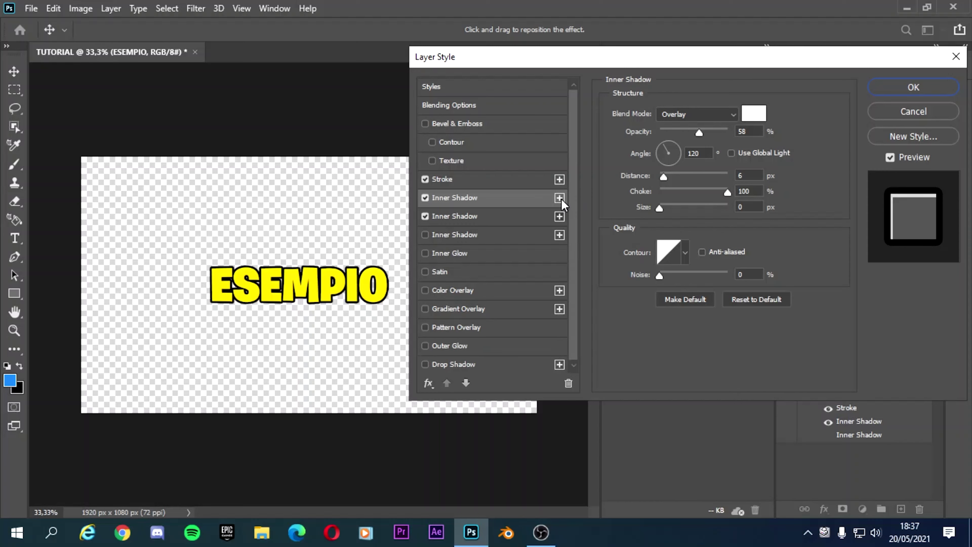
{"action": "left_click", "coordinate": [507, 218]}
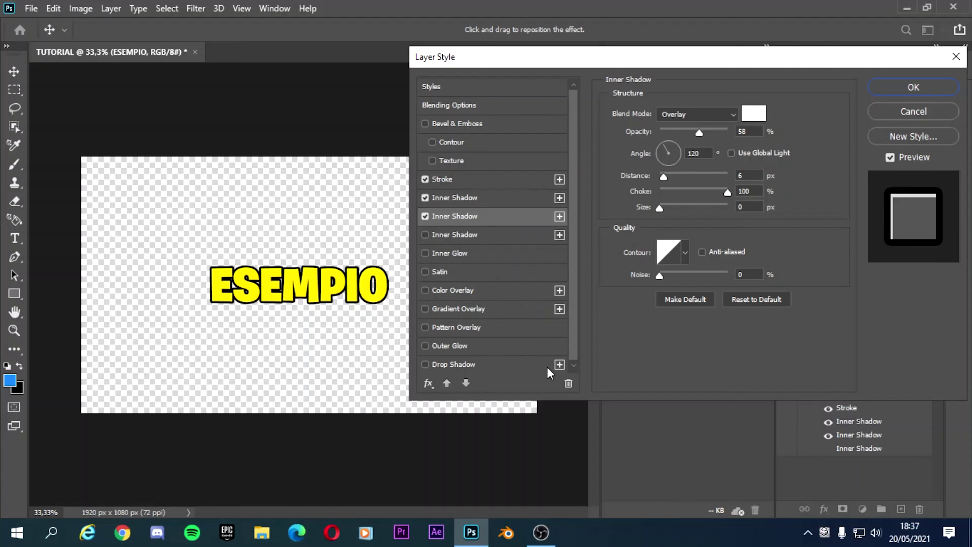
{"action": "left_click", "coordinate": [568, 384]}
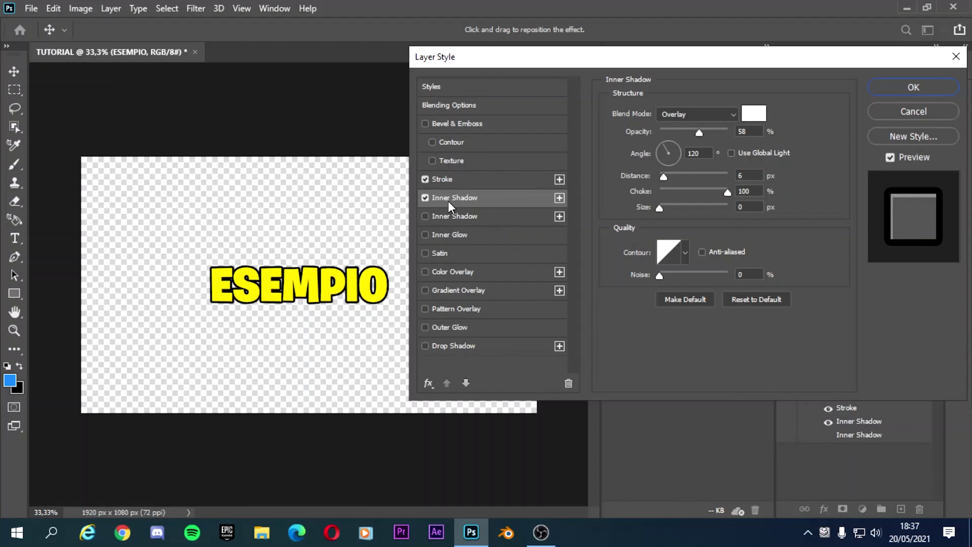
Step: Set the inner shadow to white Overlay at 58%, 120° angle, with Global Light off
{"action": "left_click", "coordinate": [676, 116]}
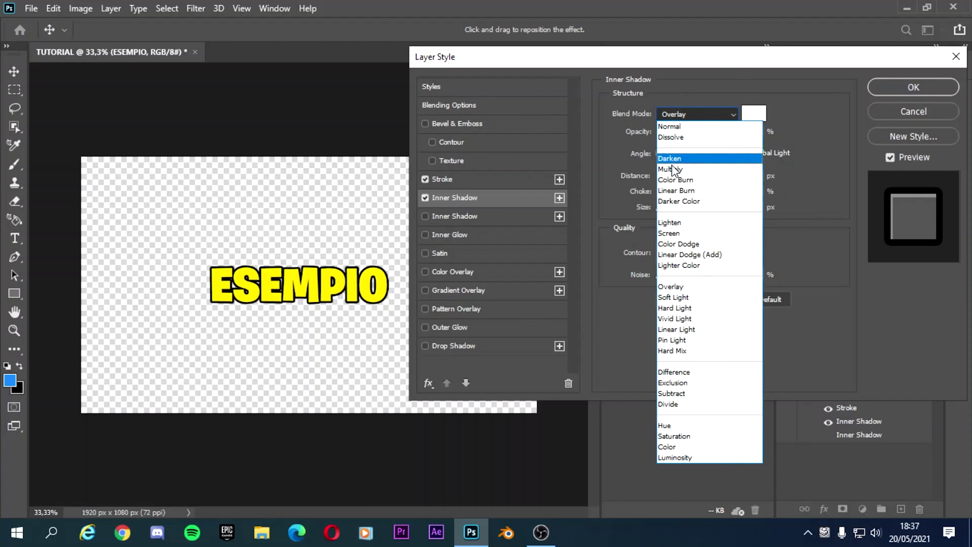
{"action": "left_click", "coordinate": [603, 148]}
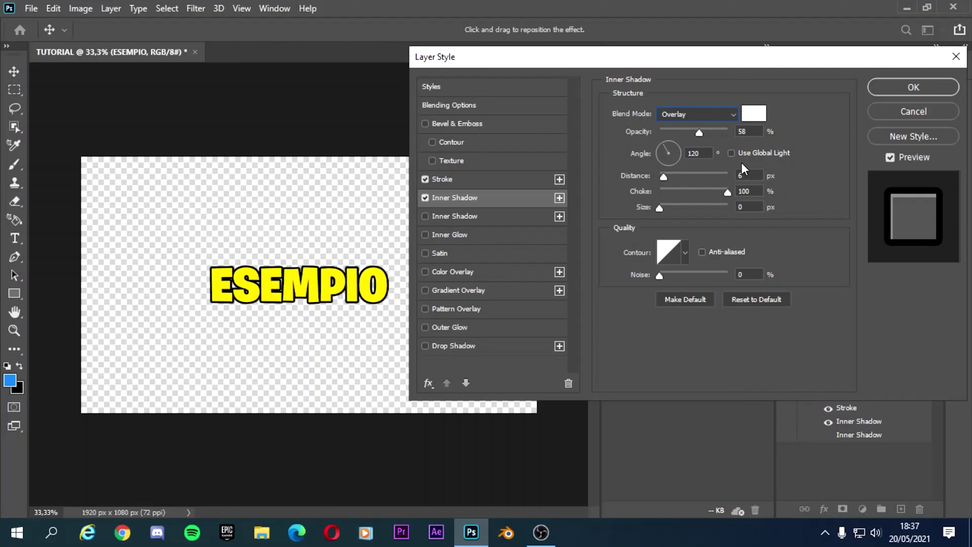
{"action": "left_click", "coordinate": [733, 152]}
{"action": "left_click", "coordinate": [733, 152]}
Step: Enable the second inner shadow: orange ff9b00, Normal, 100% opacity, -90° without Global Light
{"action": "left_click", "coordinate": [460, 214]}
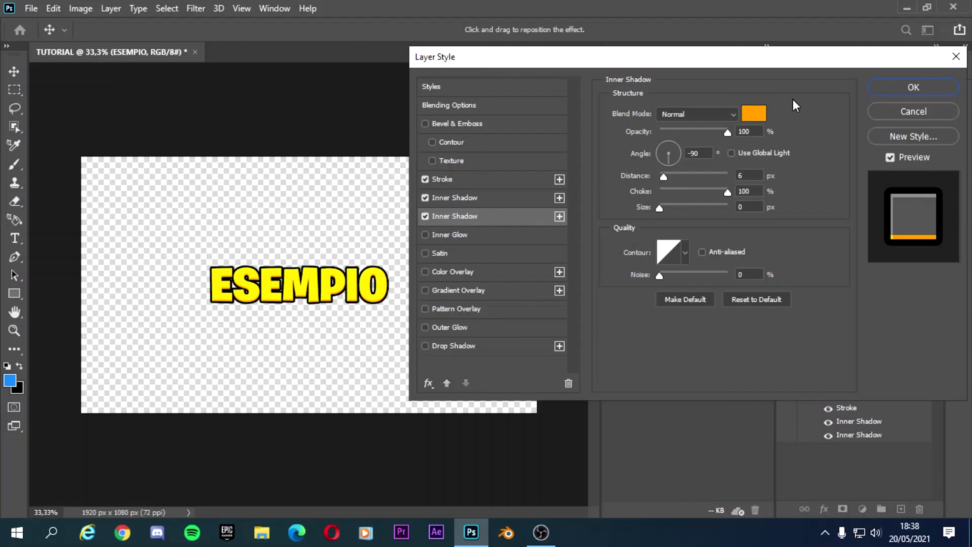
{"action": "left_click", "coordinate": [711, 111]}
{"action": "left_click", "coordinate": [707, 127]}
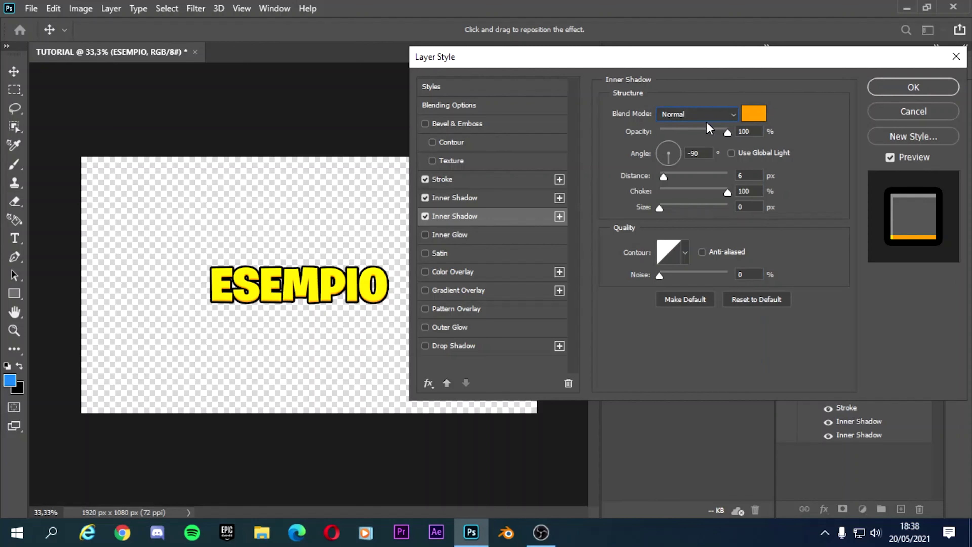
{"action": "left_click", "coordinate": [730, 152]}
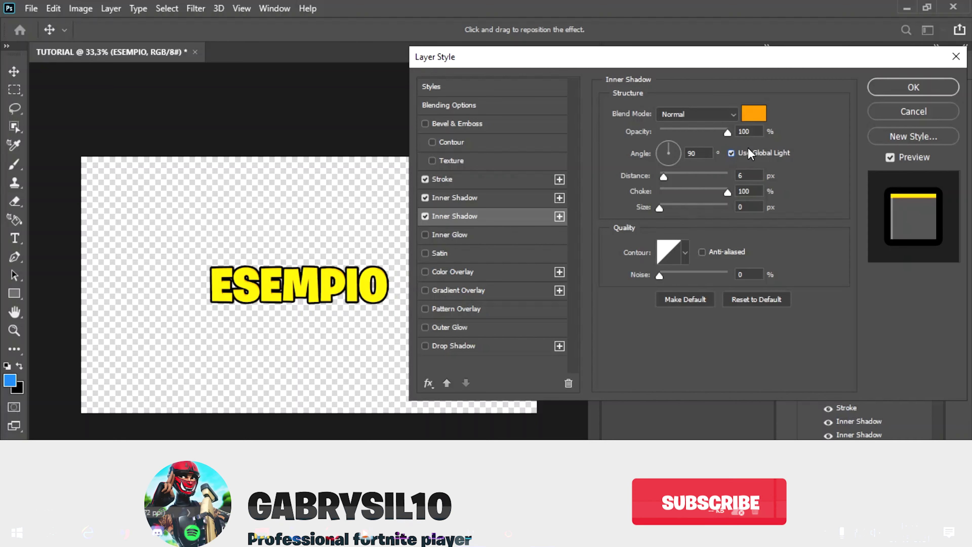
{"action": "left_click", "coordinate": [731, 153]}
{"action": "type", "text": "-90"}
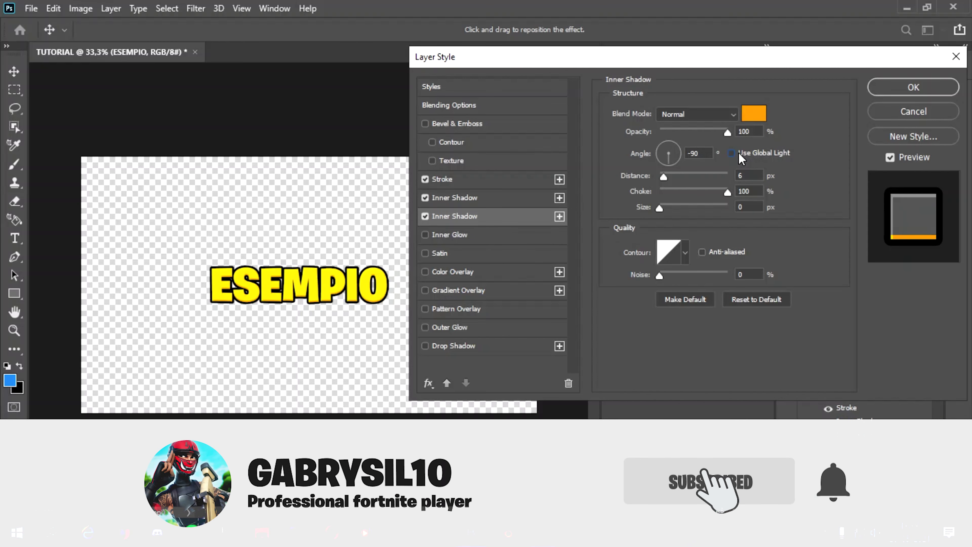
{"action": "left_click", "coordinate": [668, 163]}
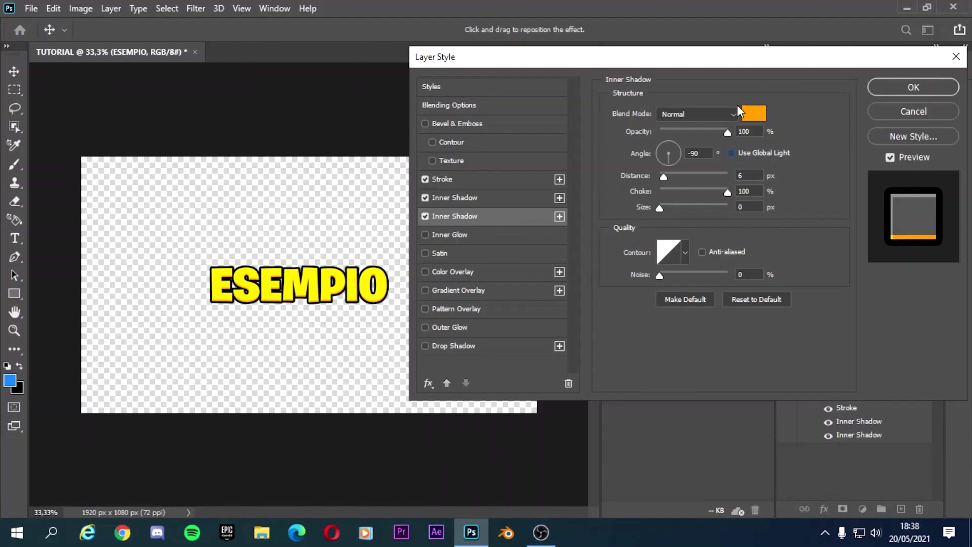
{"action": "left_click", "coordinate": [753, 114]}
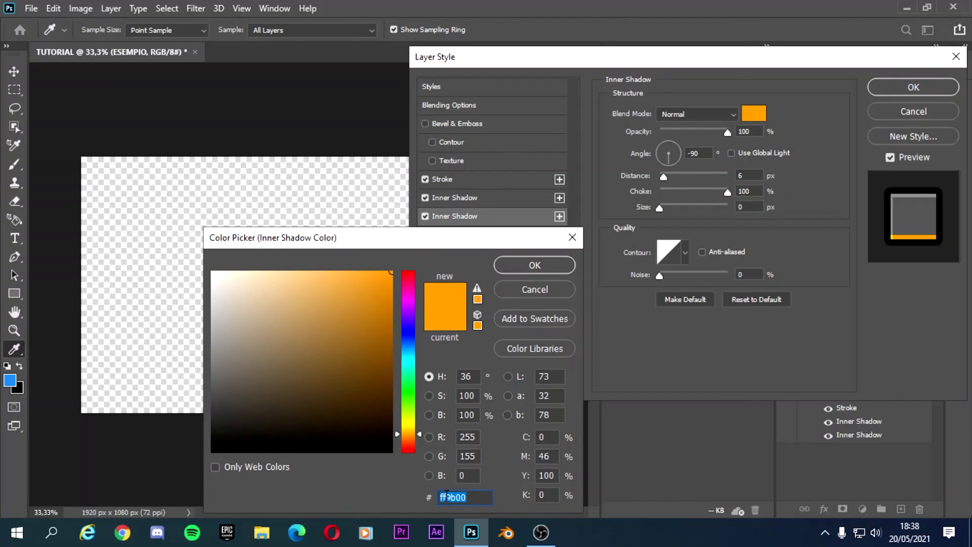
{"action": "left_click", "coordinate": [522, 268]}
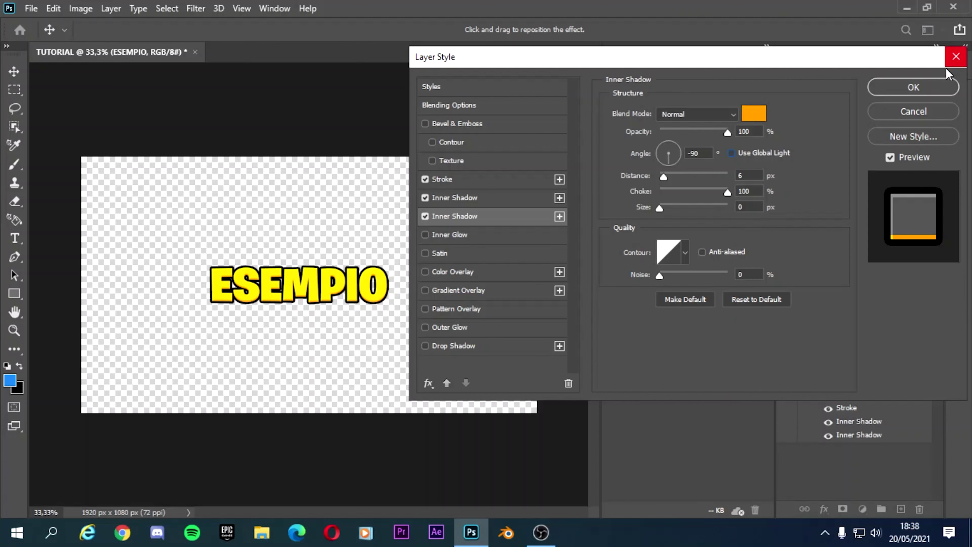
Step: Apply the layer styles and clear the ESEMPIO text from the layer
{"action": "left_click", "coordinate": [932, 85]}
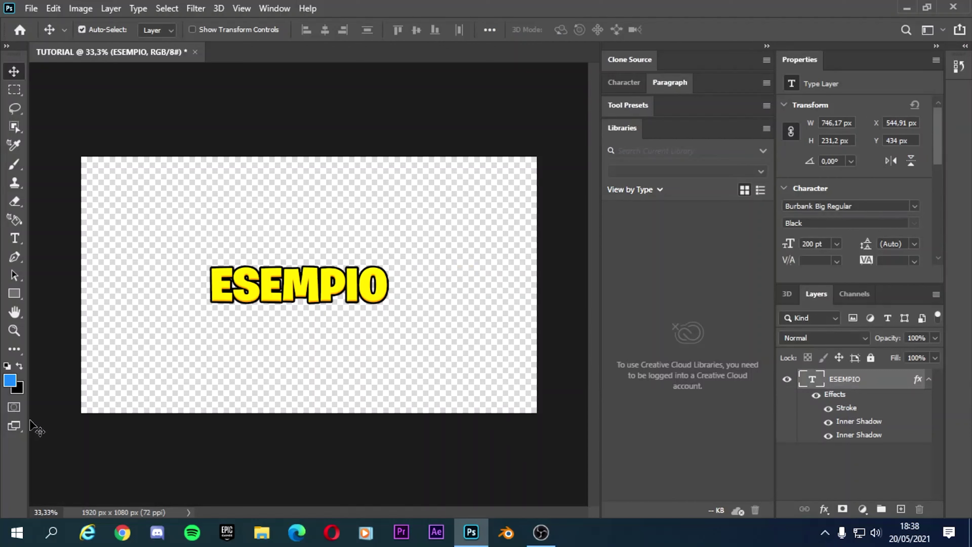
{"action": "double_click", "coordinate": [255, 288]}
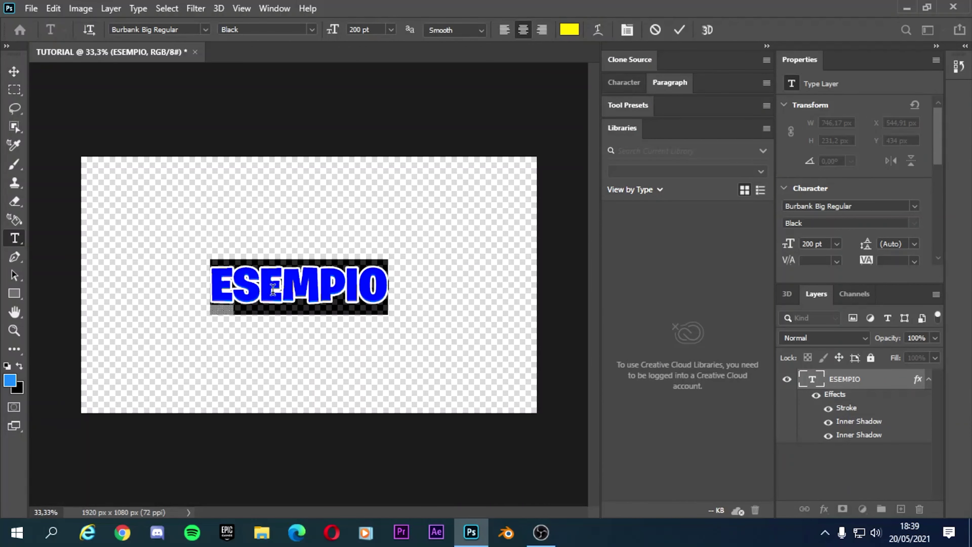
{"action": "type", "text": "GHJ"}
{"action": "key", "text": "BackSpace"}
{"action": "key", "text": "BackSpace"}
{"action": "key", "text": "BackSpace"}
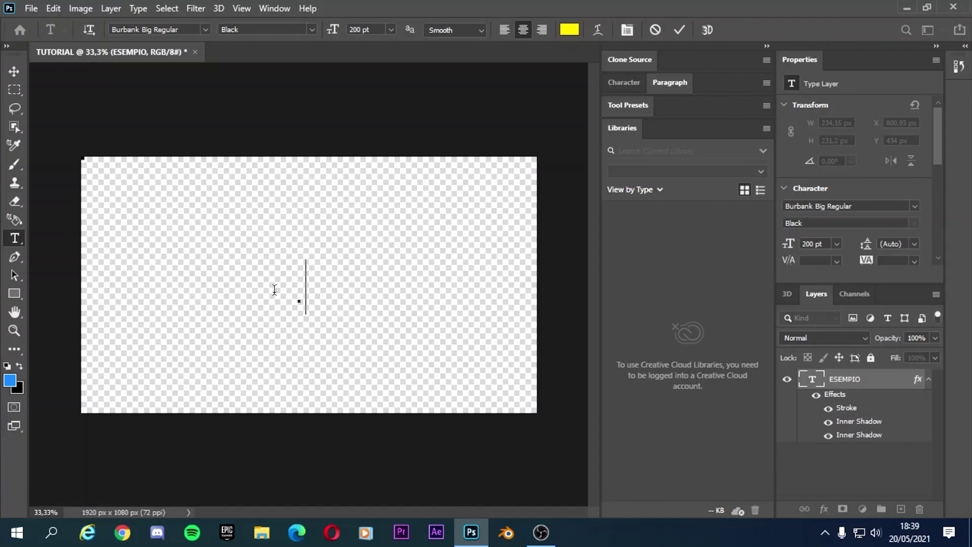
Step: Type ISCRIVETEVI E LASCIATE on the first line and LIKE below, correcting typos
{"action": "type", "text": "ISCRI"}
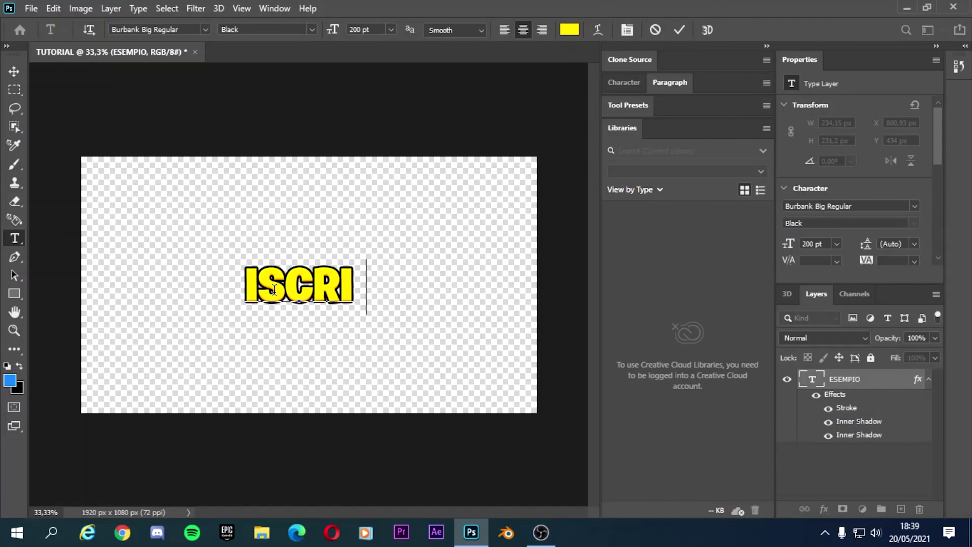
{"action": "type", "text": "VITEV"}
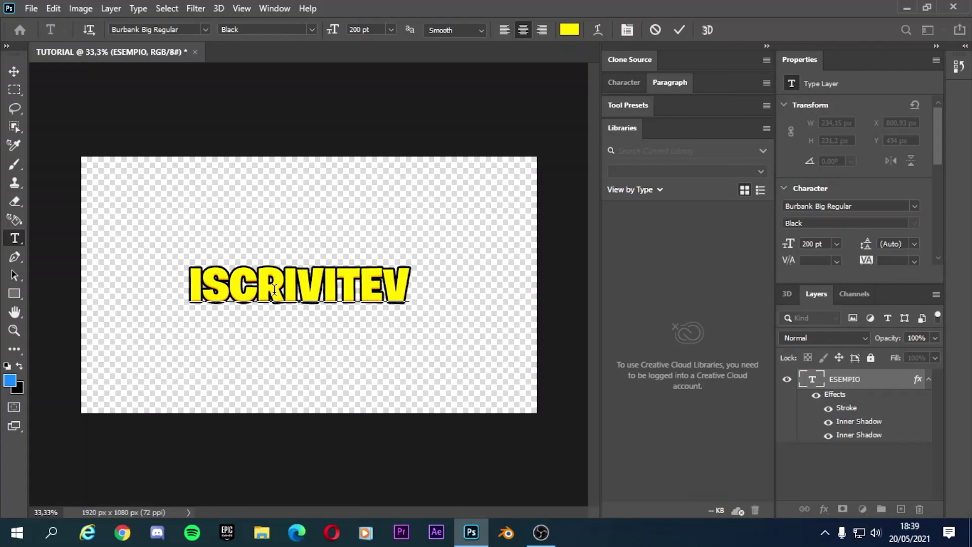
{"action": "key", "text": "BackSpace"}
{"action": "key", "text": "BackSpace"}
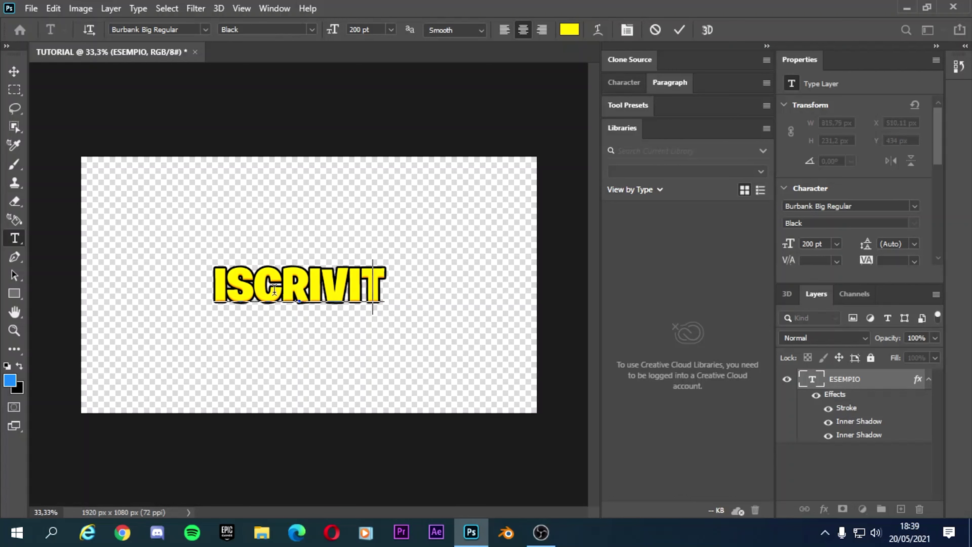
{"action": "key", "text": "BackSpace"}
{"action": "key", "text": "BackSpace"}
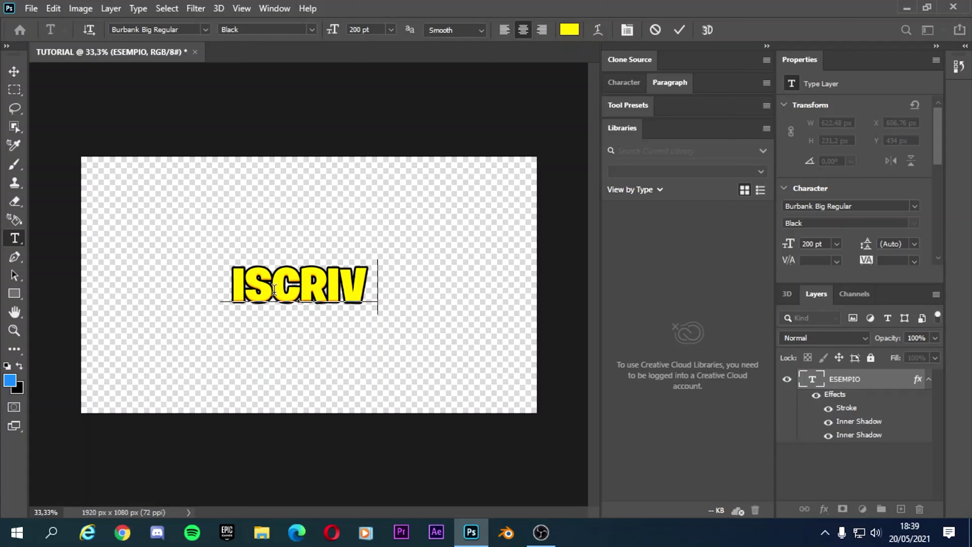
{"action": "type", "text": "EV"}
{"action": "key", "text": "BackSpace"}
{"action": "type", "text": "T"}
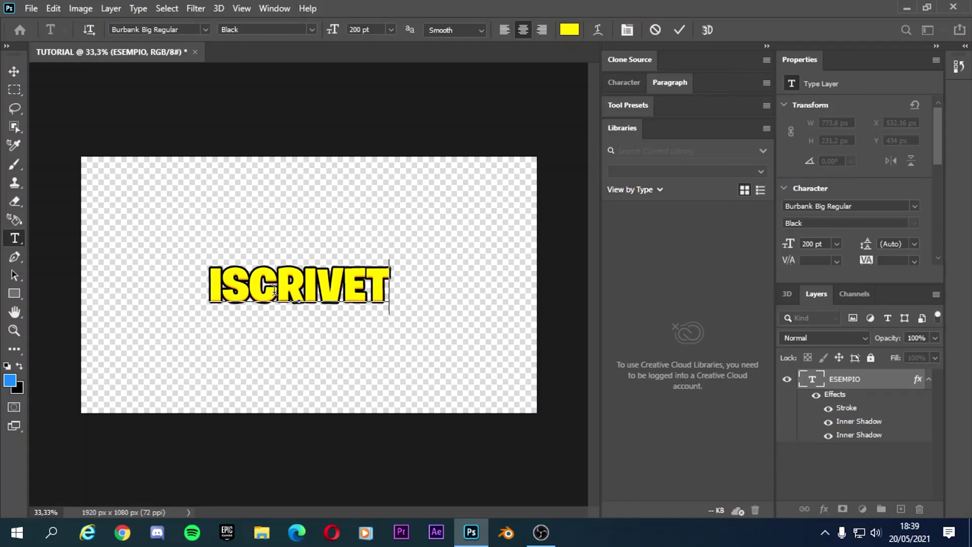
{"action": "type", "text": "EVI E"}
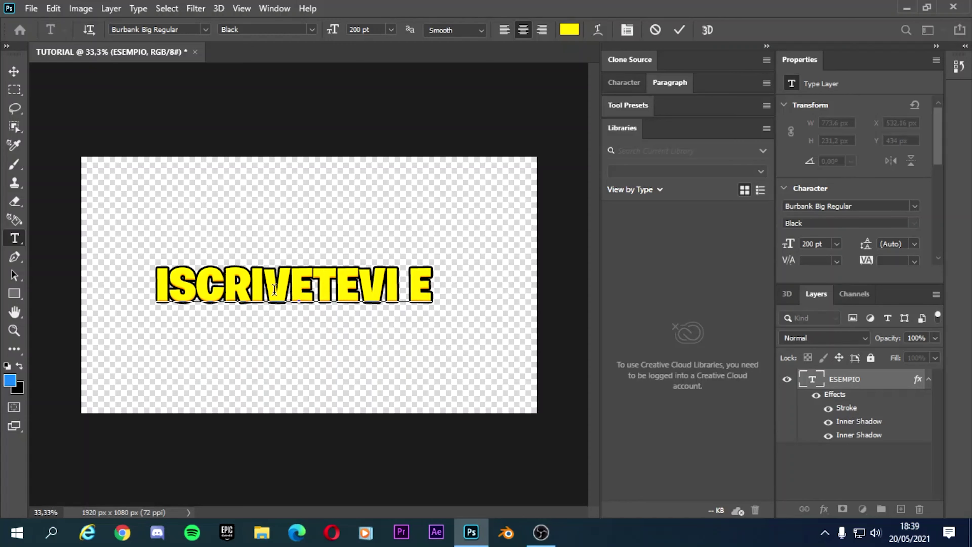
{"action": "type", "text": " LASC"}
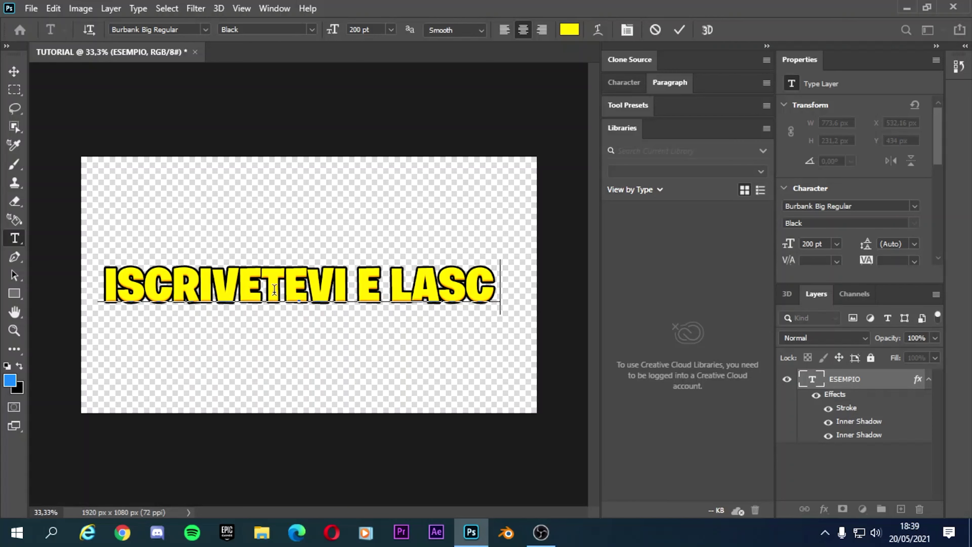
{"action": "type", "text": "IATE"}
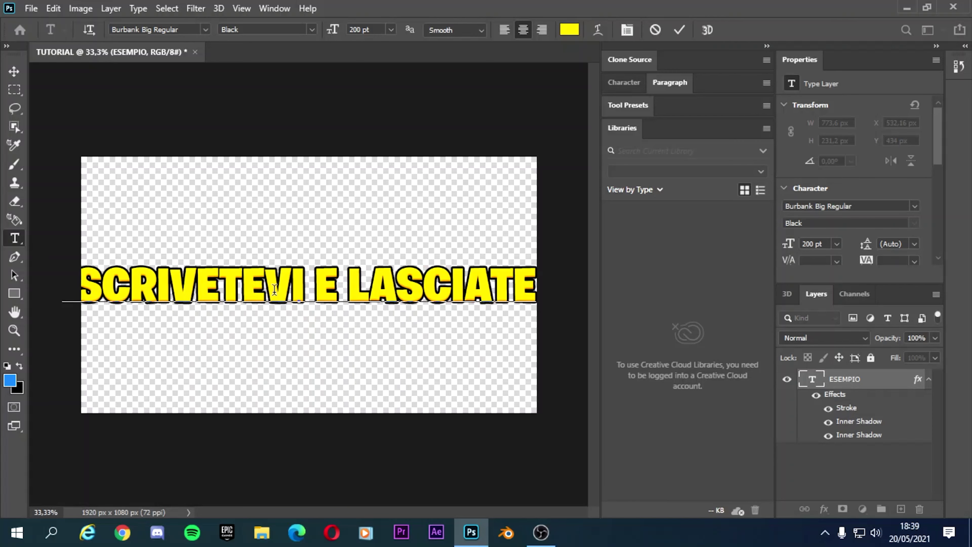
{"action": "type", "text": " LI"}
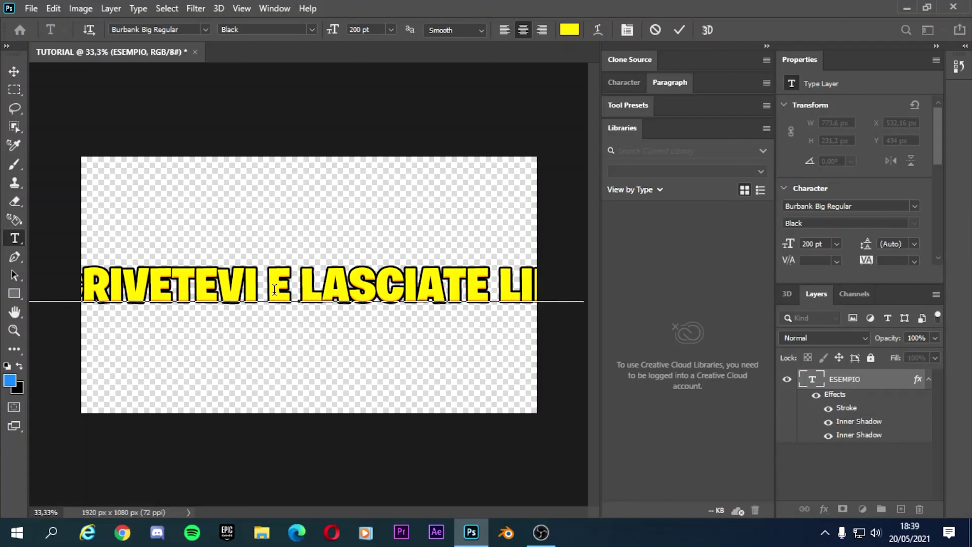
{"action": "key", "text": "BackSpace"}
{"action": "key", "text": "BackSpace"}
{"action": "key", "text": "BackSpace"}
{"action": "key", "text": "BackSpace"}
{"action": "key", "text": "BackSpace"}
{"action": "key", "text": "BackSpace"}
{"action": "key", "text": "BackSpace"}
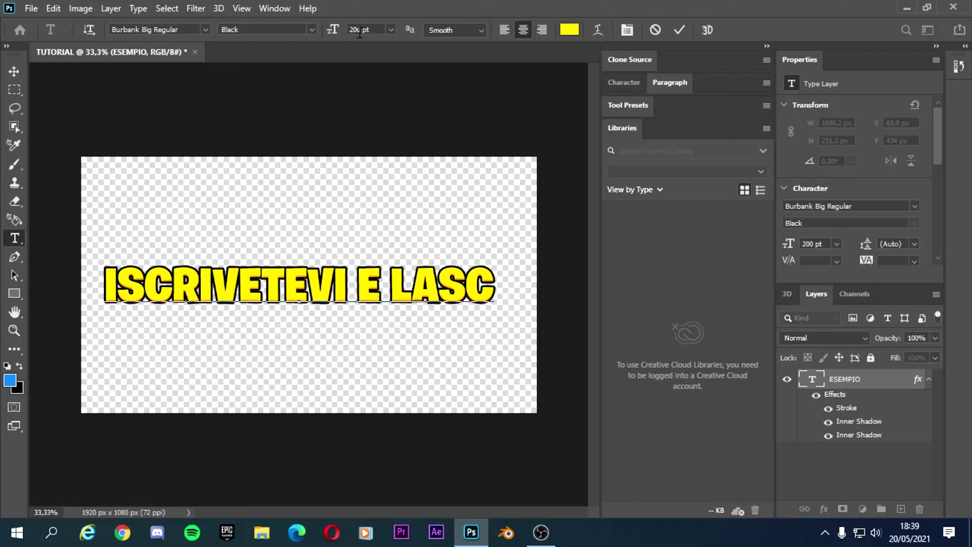
{"action": "type", "text": "I"}
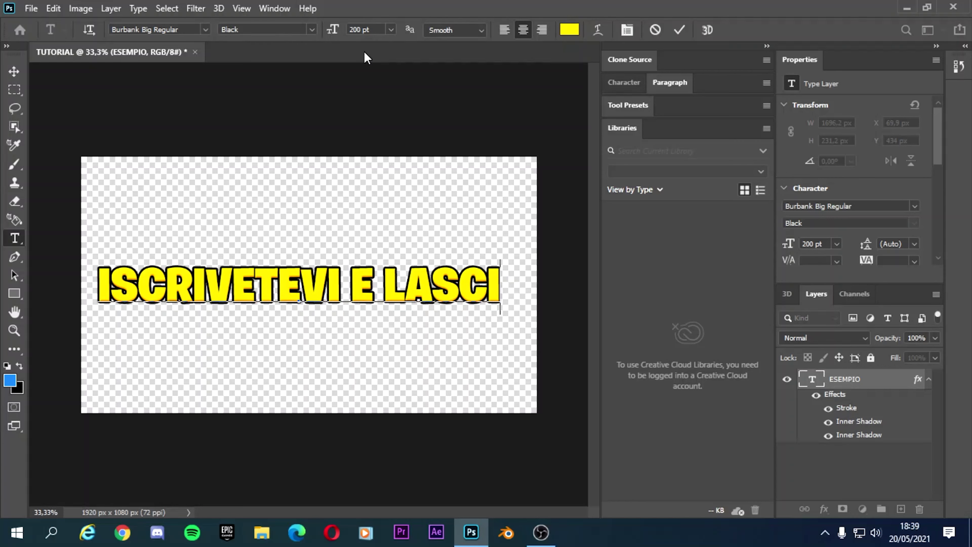
{"action": "type", "text": "ATE "}
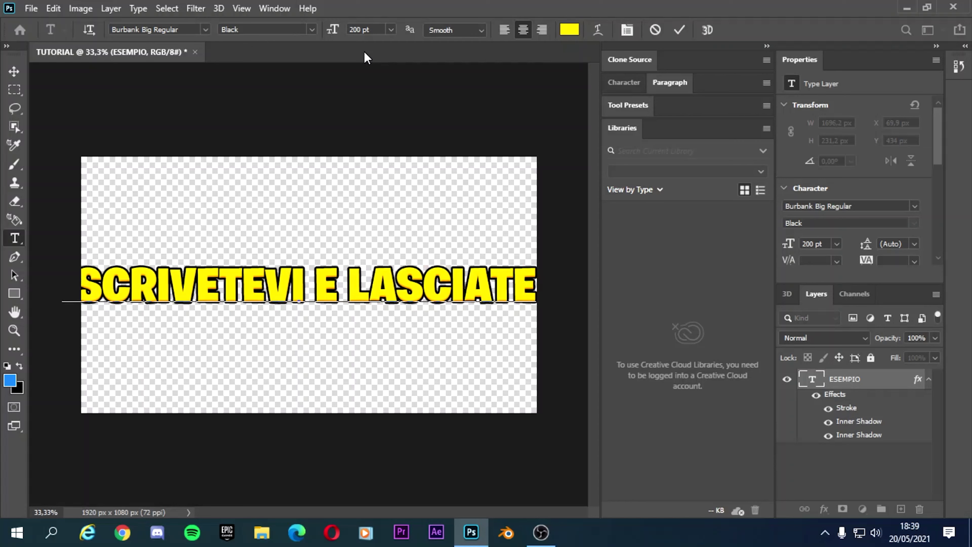
{"action": "type", "text": "LIK"}
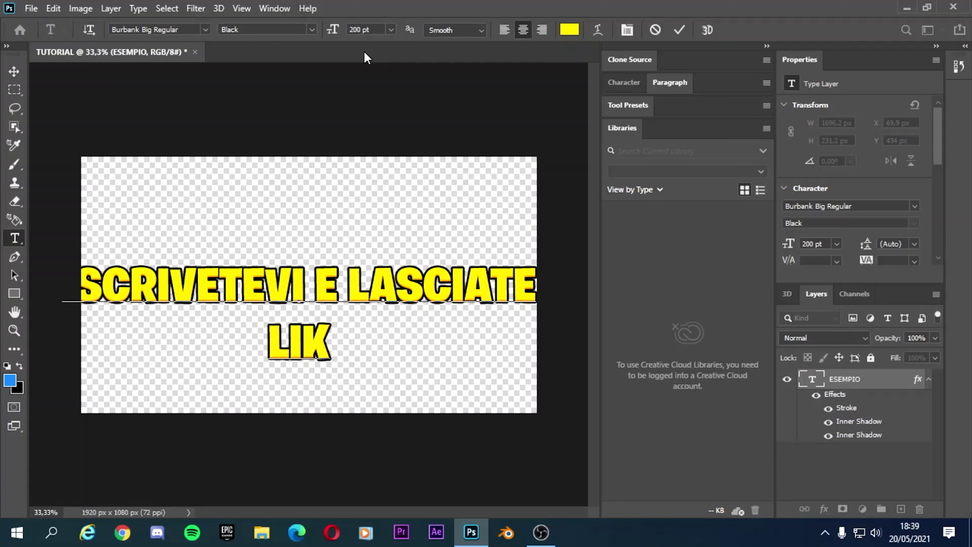
{"action": "type", "text": "E"}
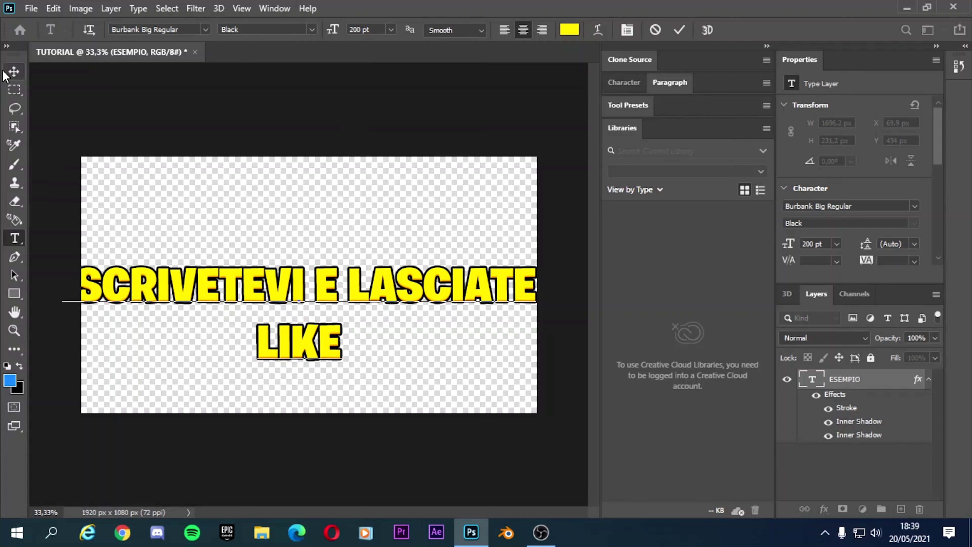
Step: Resize the text to 185 pt and move it up to sit fully inside the canvas
{"action": "left_click", "coordinate": [14, 71]}
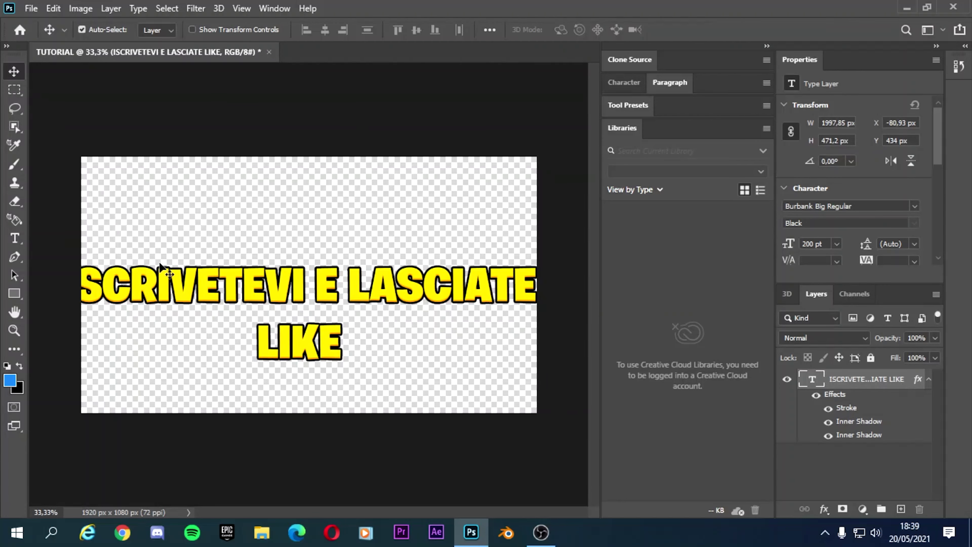
{"action": "double_click", "coordinate": [153, 274]}
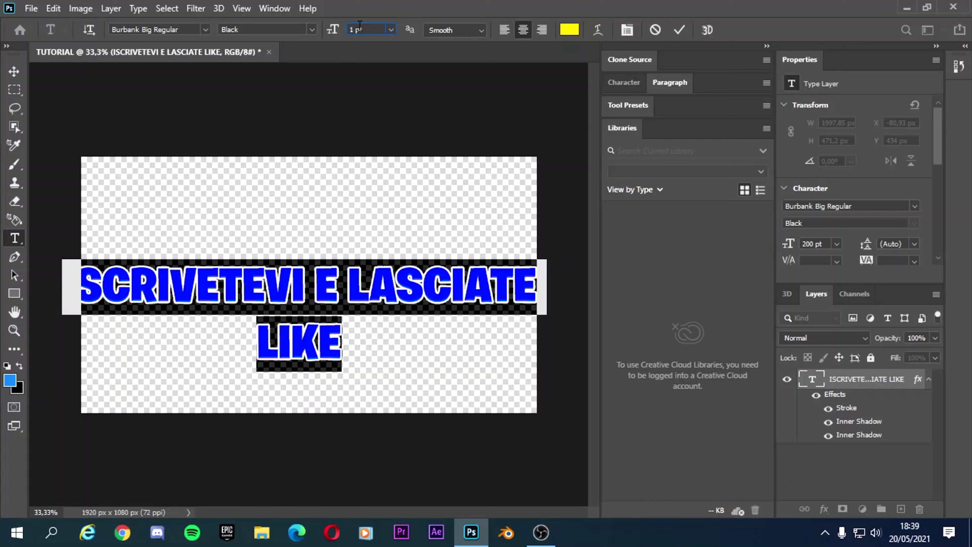
{"action": "type", "text": "85"}
{"action": "key", "text": "Return"}
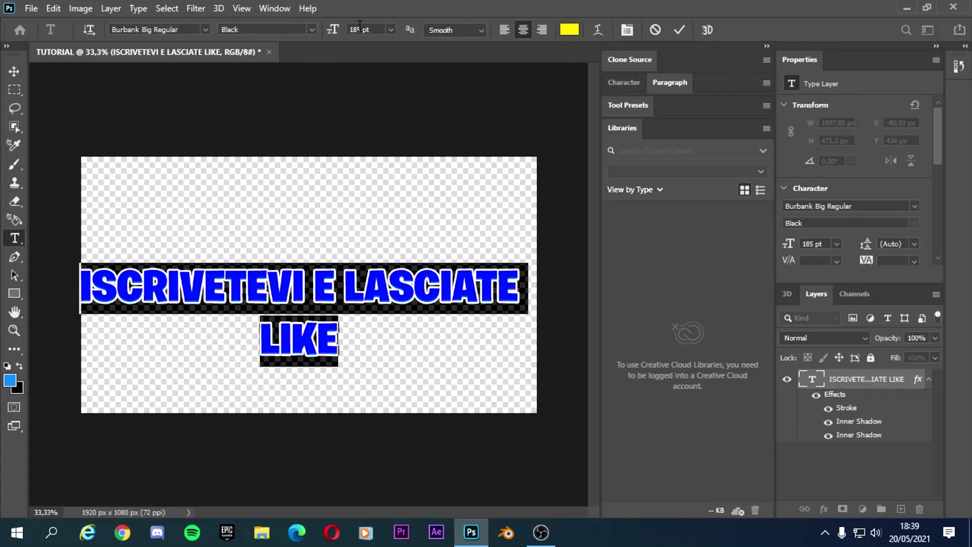
{"action": "left_click_drag", "start_coordinate": [337, 261], "coordinate": [343, 215]}
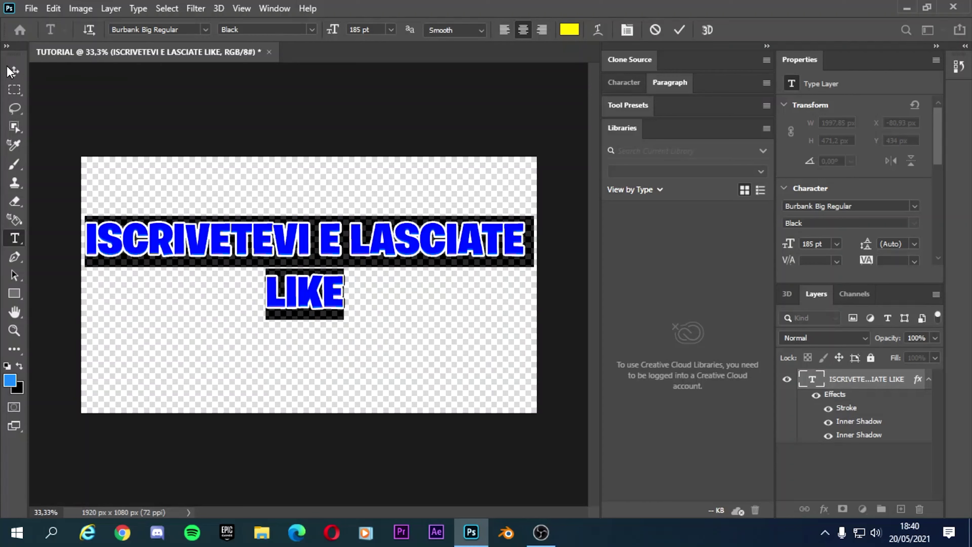
{"action": "left_click", "coordinate": [13, 71]}
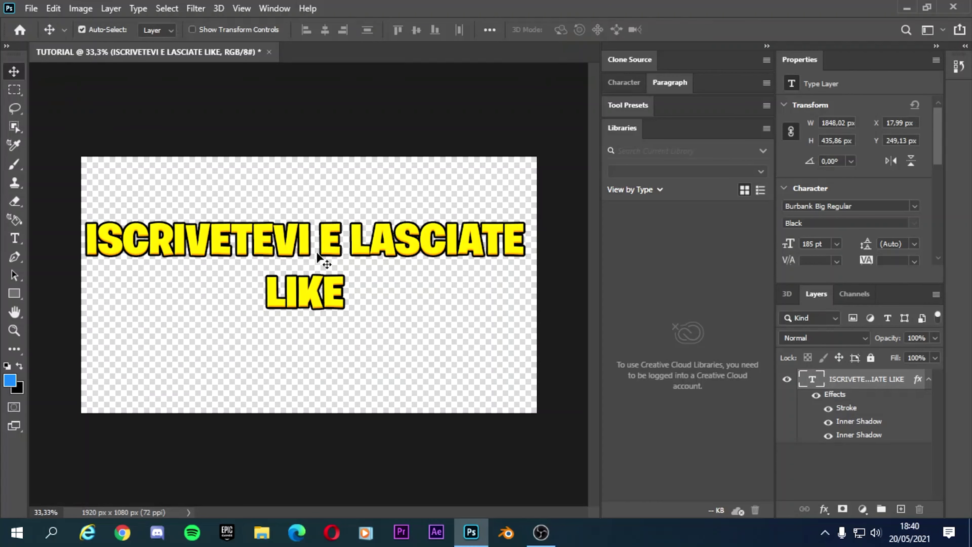
{"action": "mouse_move", "coordinate": [317, 253]}
{"action": "left_mouse_down"}
{"action": "mouse_move", "coordinate": [325, 256]}
{"action": "mouse_move", "coordinate": [317, 260]}
{"action": "left_mouse_up"}
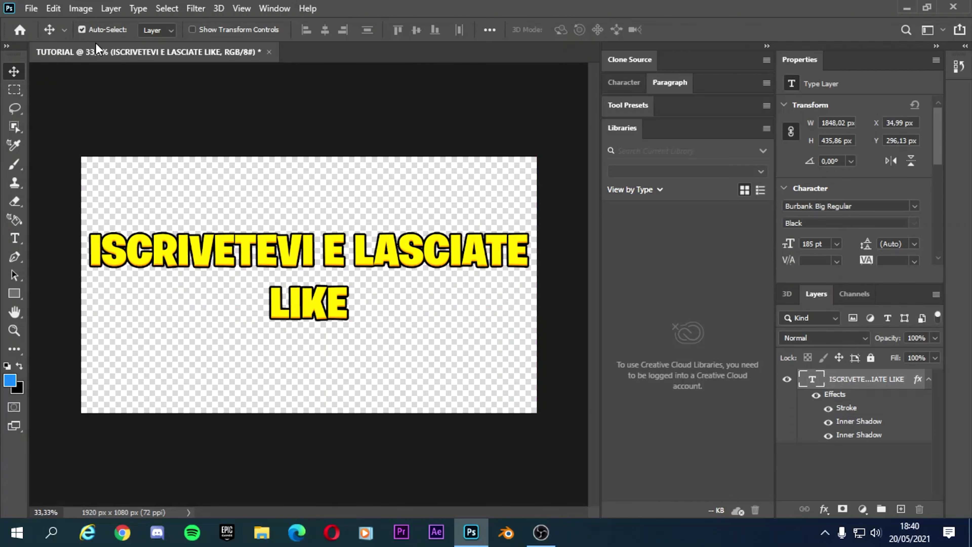
Step: Save the TUTORIAL document with File > Save As
{"action": "left_click", "coordinate": [31, 8]}
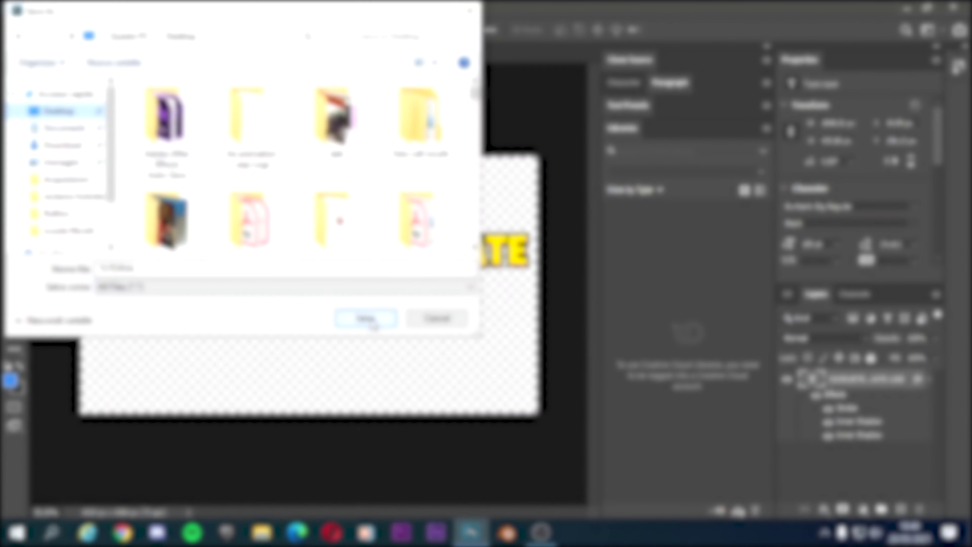
{"action": "left_click", "coordinate": [366, 317]}
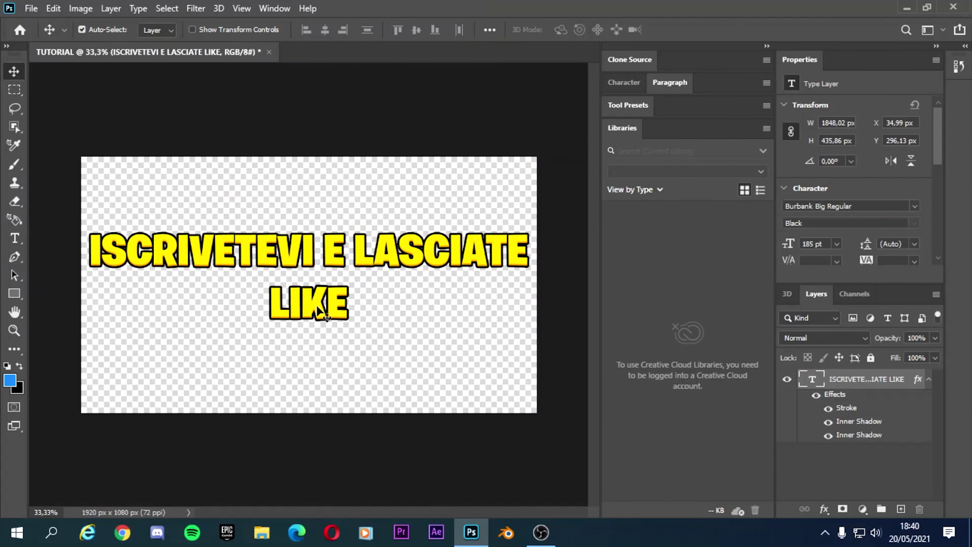